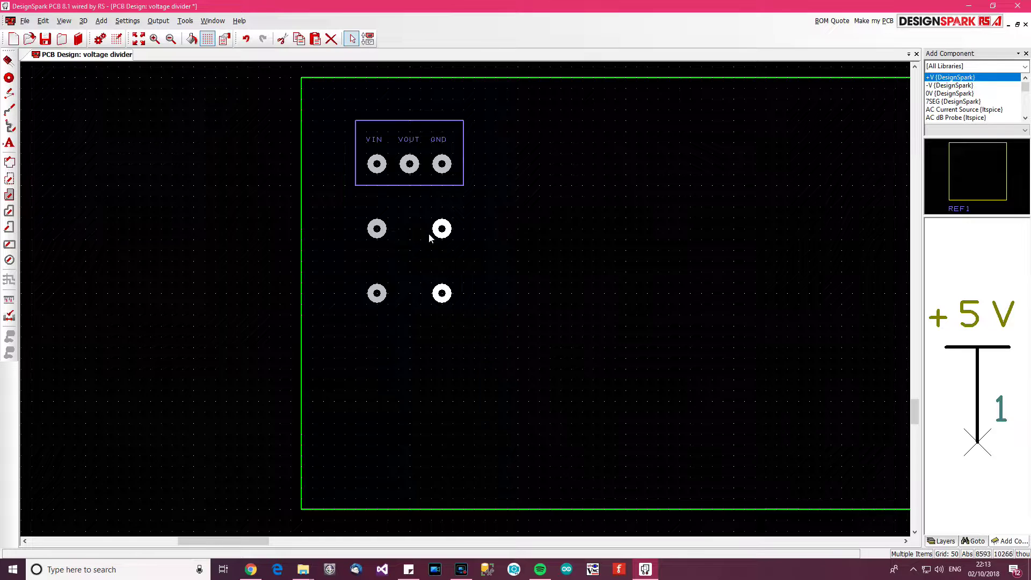
Step: Draw rectangles outlining the left and right resistor pad columns
left_click(400, 263)
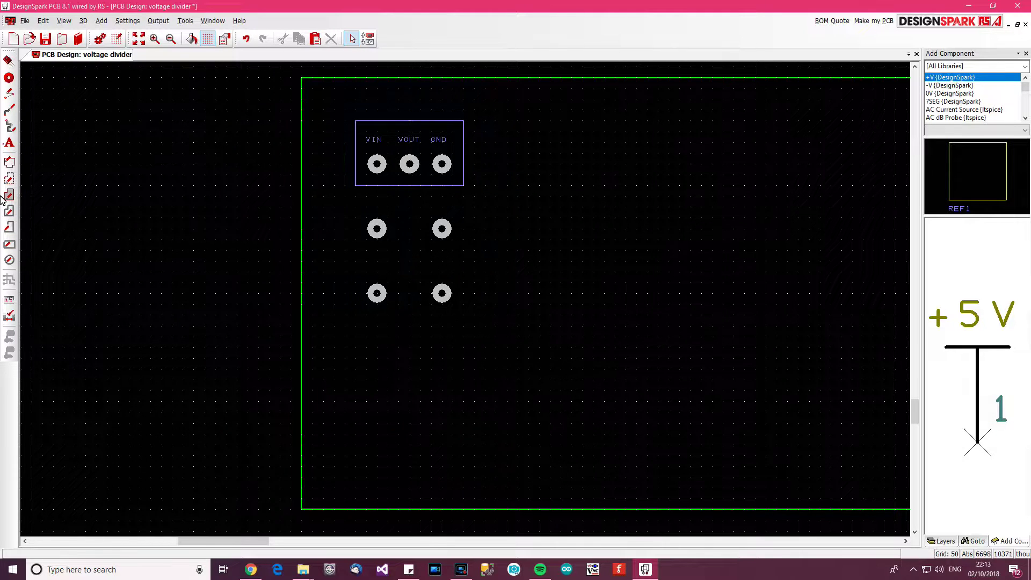
left_click(10, 242)
mouse_move(367, 219)
left_mouse_down()
mouse_move(400, 297)
mouse_move(391, 306)
left_mouse_up()
left_click_drag(431, 218, 453, 305)
Step: Abandon the new text label and pick up a copy of the VIN label
left_click(9, 142)
left_click(385, 237)
left_click(526, 315)
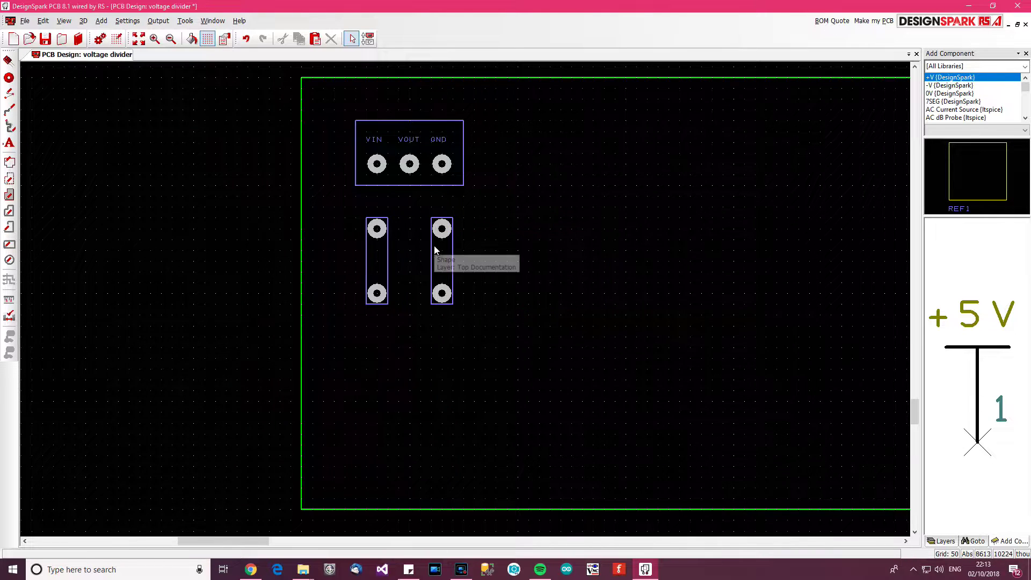
left_click(374, 140)
key("m")
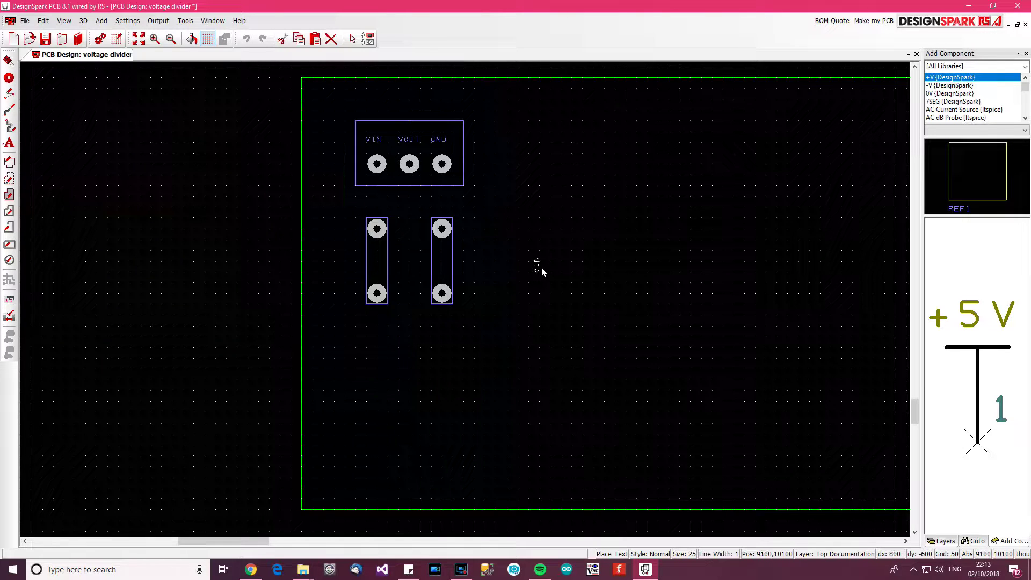
Step: Place the copied label in both resistor outlines, reading R1 on the left and R2 on the right
double_click(373, 267)
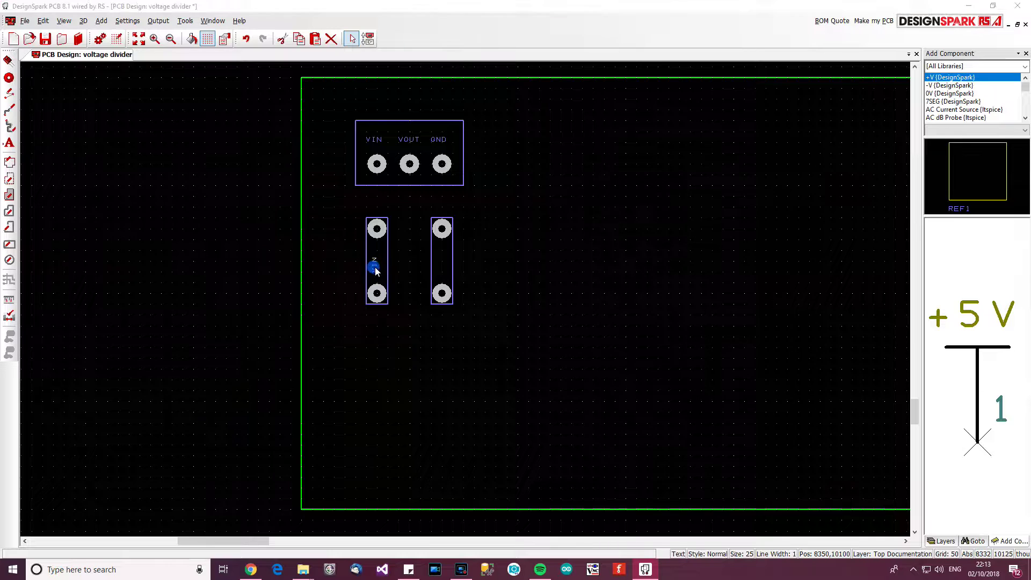
type("R1")
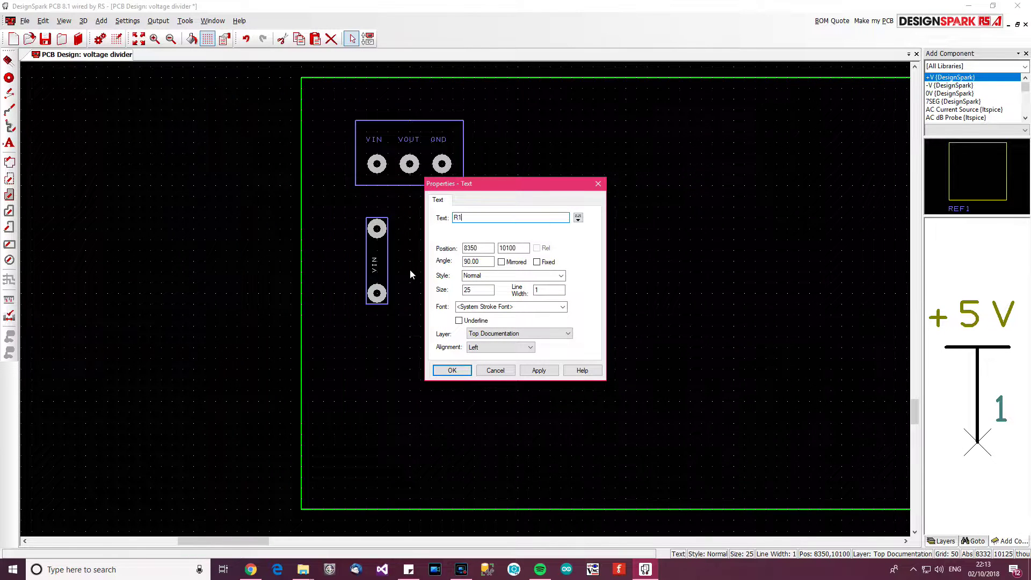
key("Return")
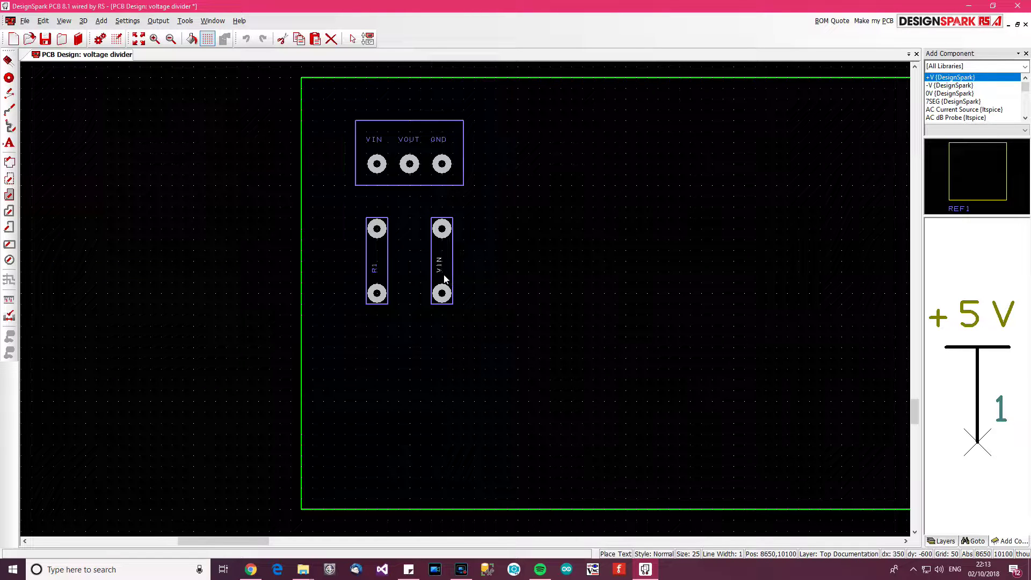
double_click(450, 268)
type("R2")
key("Return")
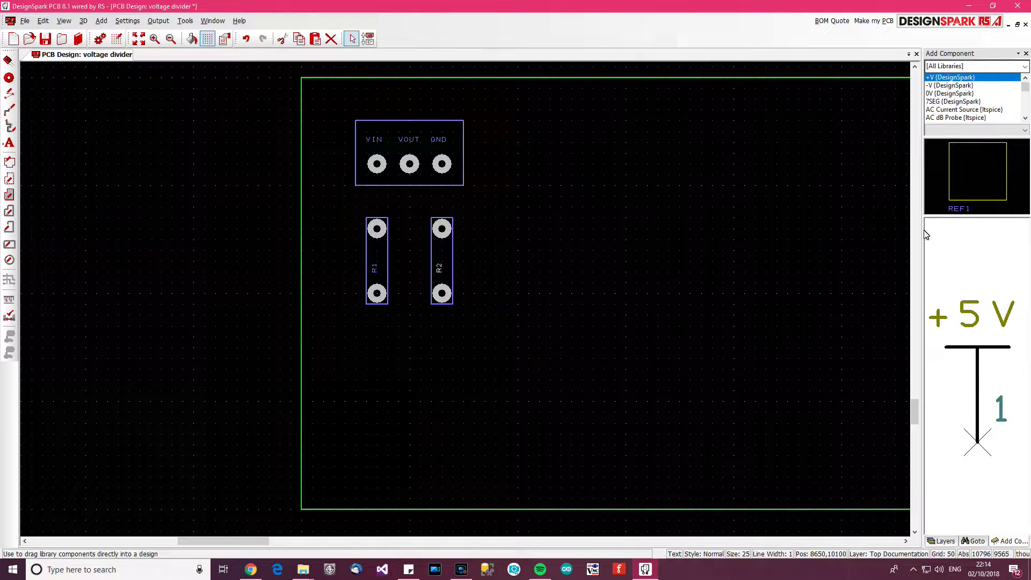
Step: Switch the Interaction Bar to the Goto view with Net as the target type
left_click(120, 23)
mouse_move(64, 21)
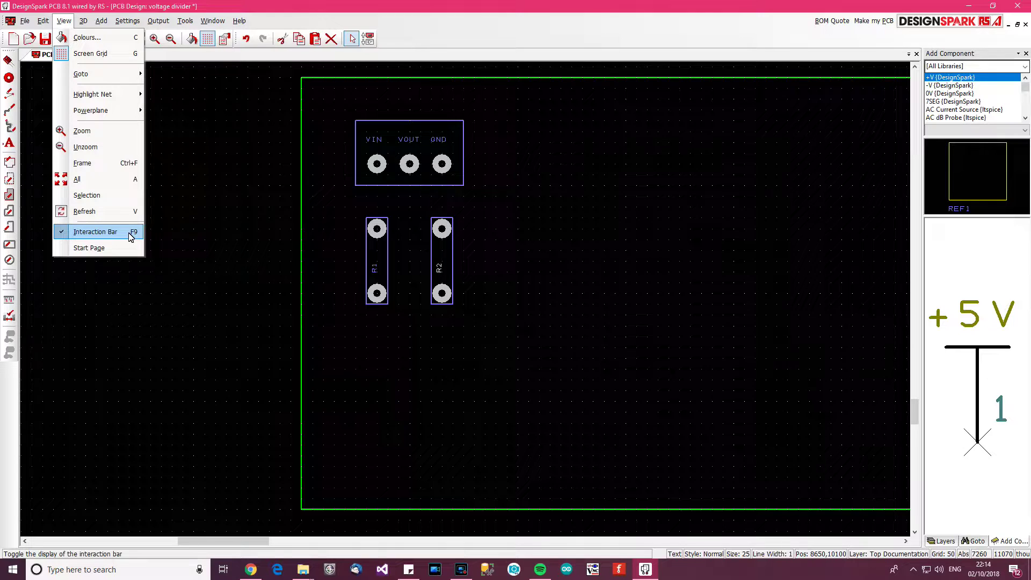
left_click(540, 238)
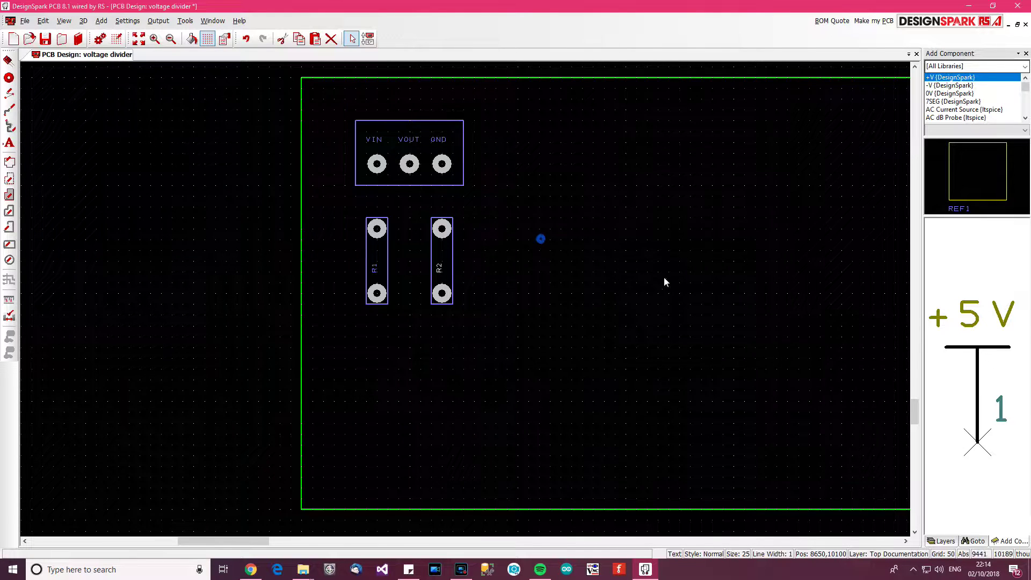
left_click(976, 541)
left_click(956, 65)
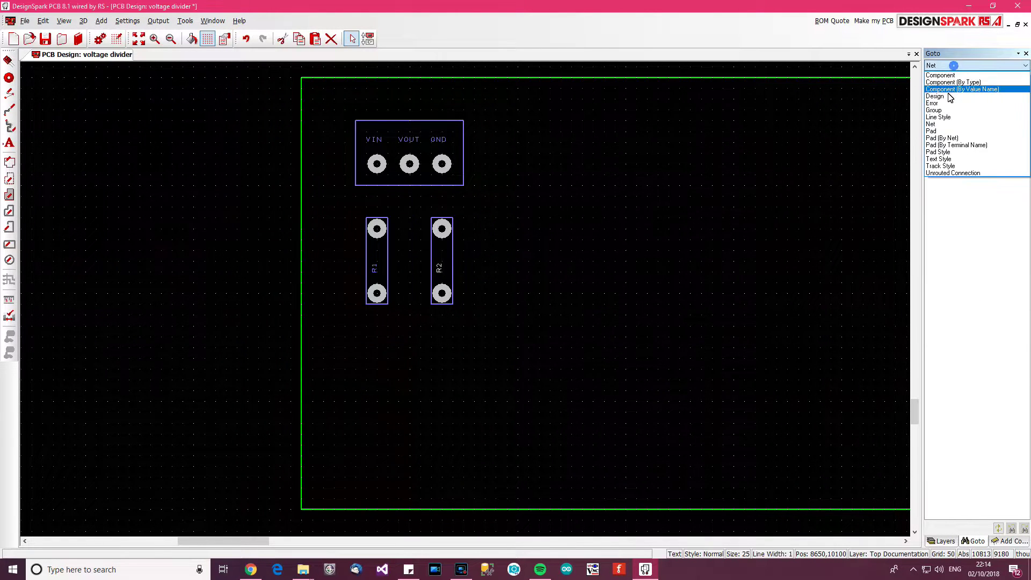
left_click(938, 125)
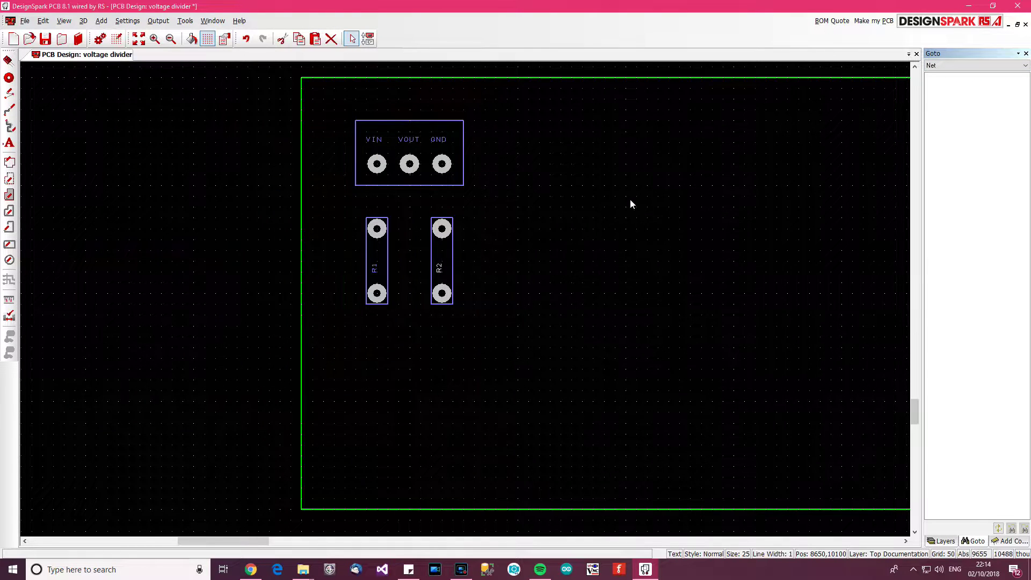
left_click(559, 219)
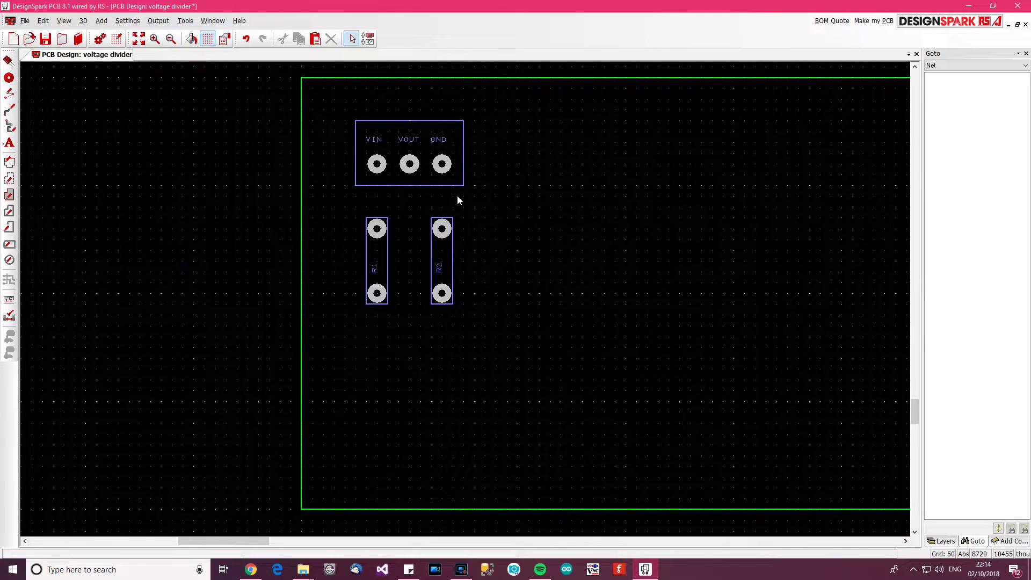
Step: Connect VIN to R1's top pad, and R1's bottom pad to R2's bottom pad
left_click(441, 229)
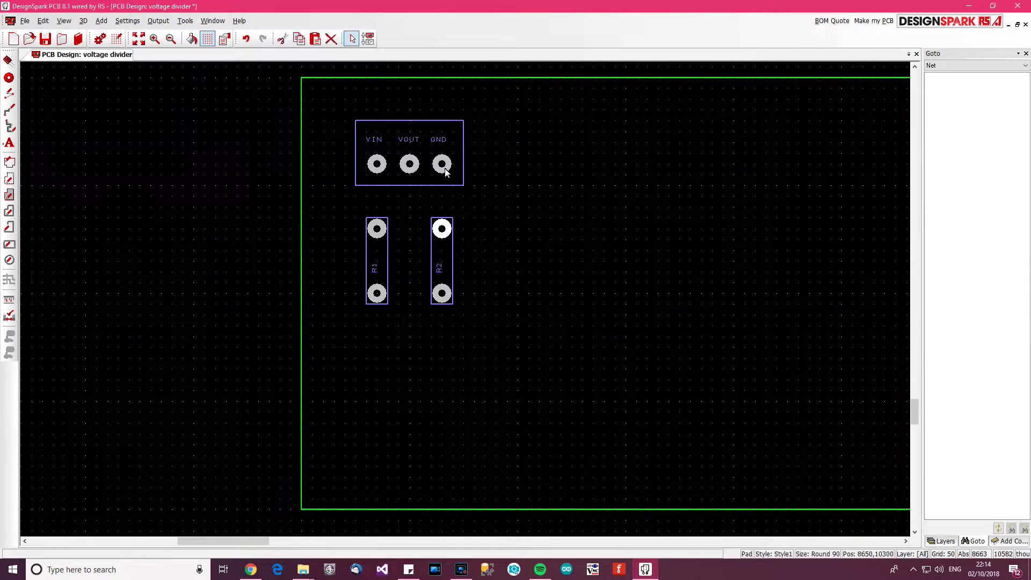
left_click(80, 127)
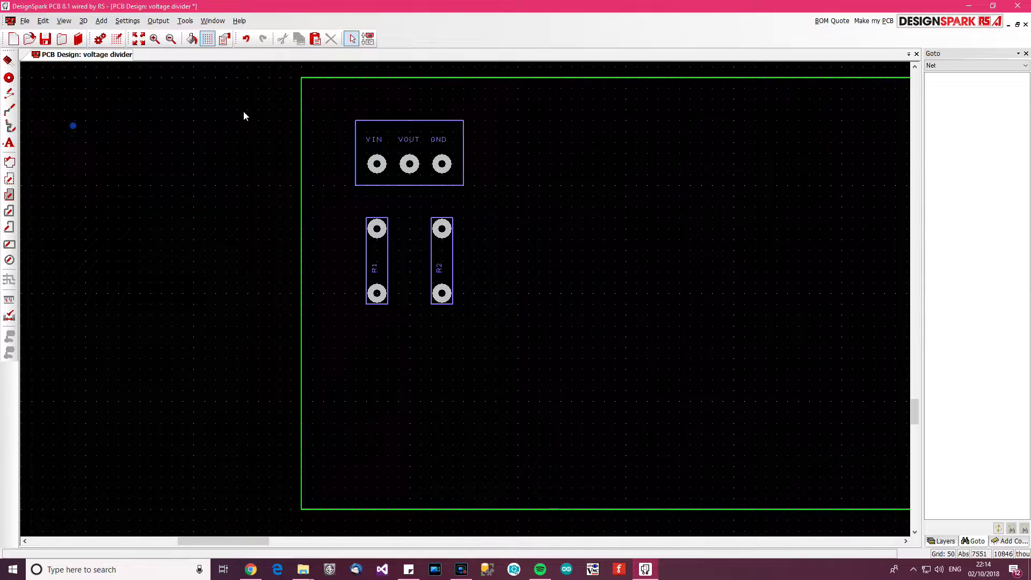
left_click(11, 95)
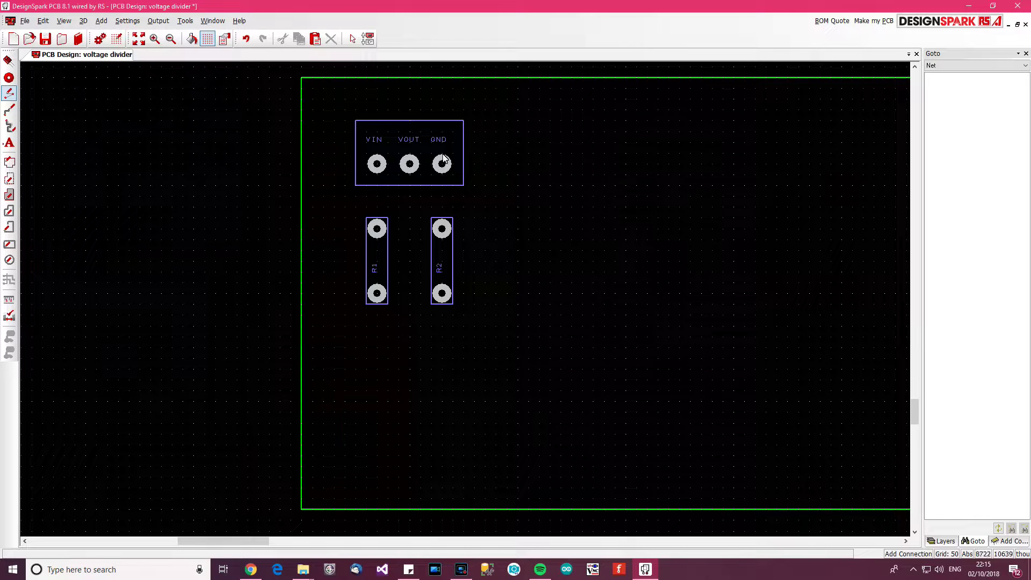
left_click(377, 164)
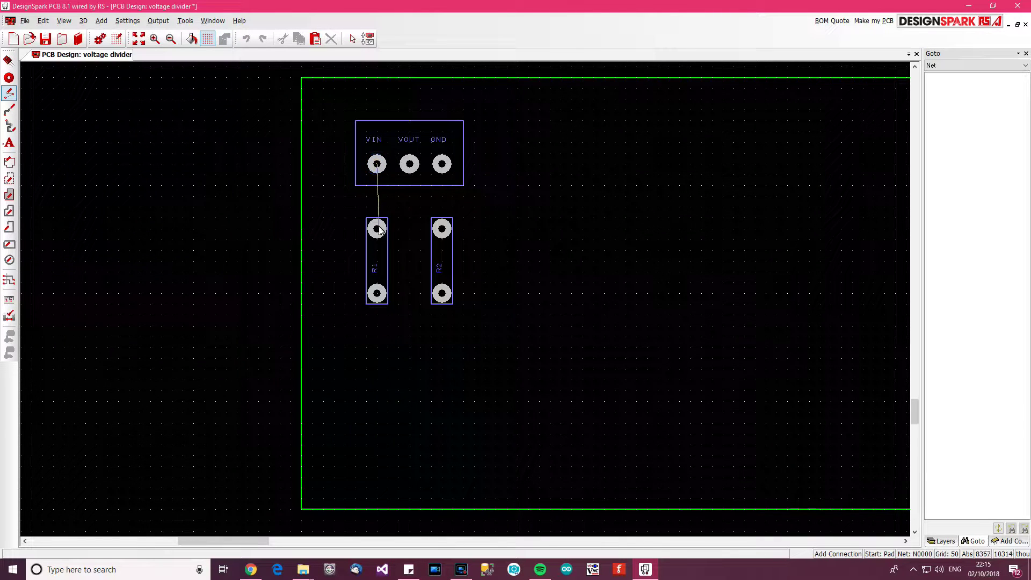
left_click(377, 229)
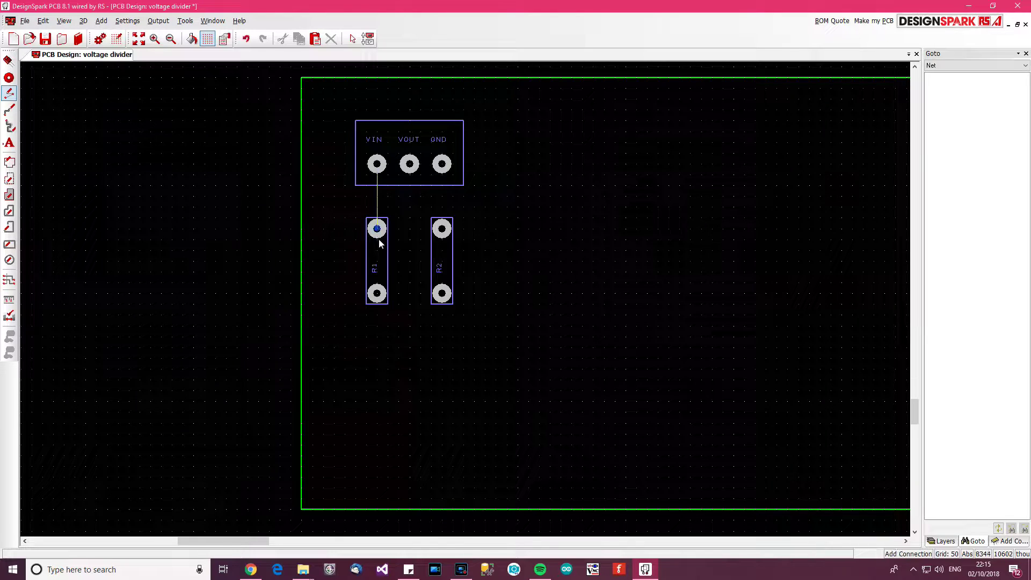
left_click(377, 294)
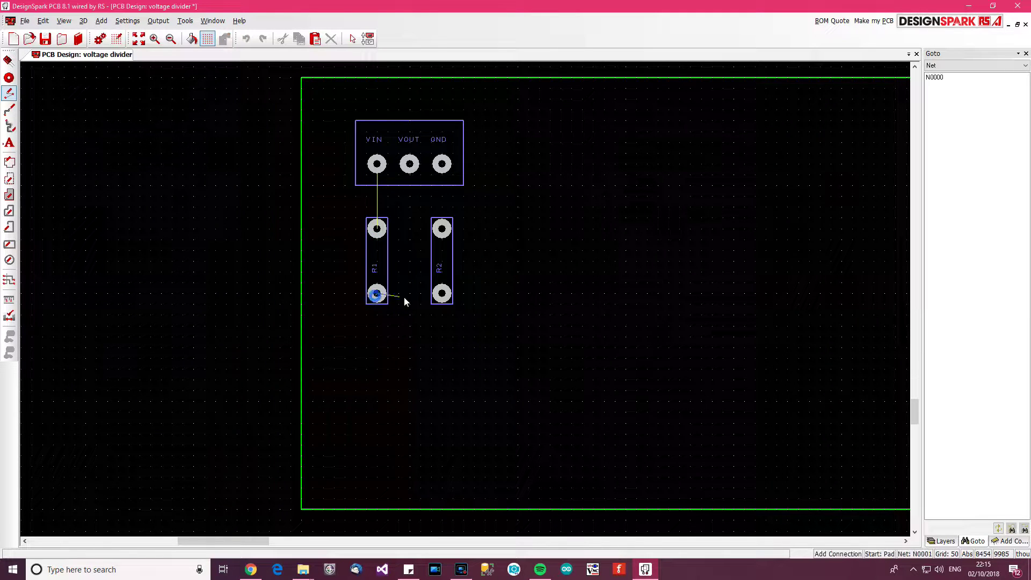
left_click(441, 293)
Step: Connect R2's top pad to GND and R1's bottom pad to VOUT
left_click(442, 230)
left_click(437, 168)
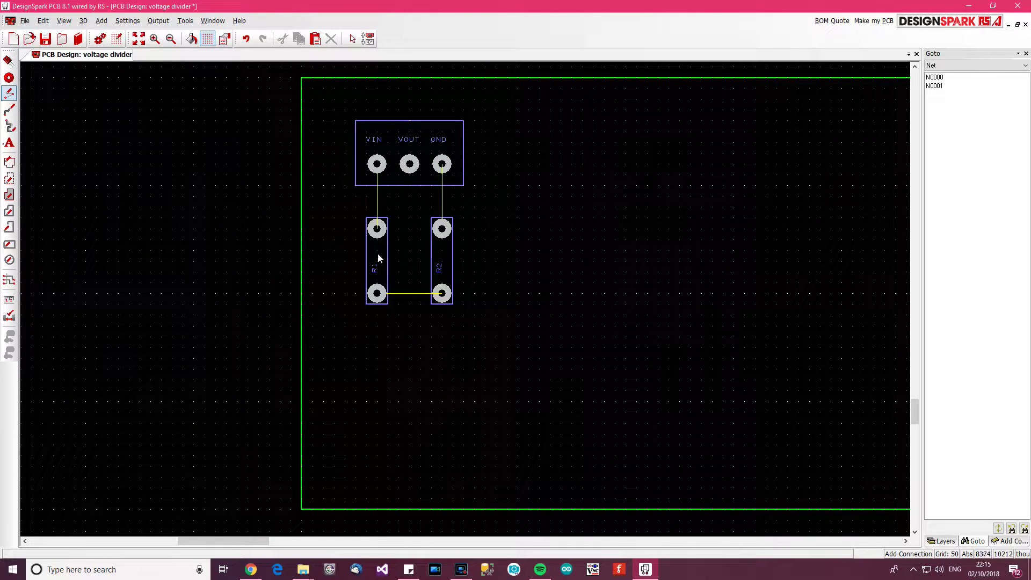
left_click(377, 294)
left_click(416, 172)
Step: Browse the Settings, Output and Tools menus without running anything
left_click(126, 21)
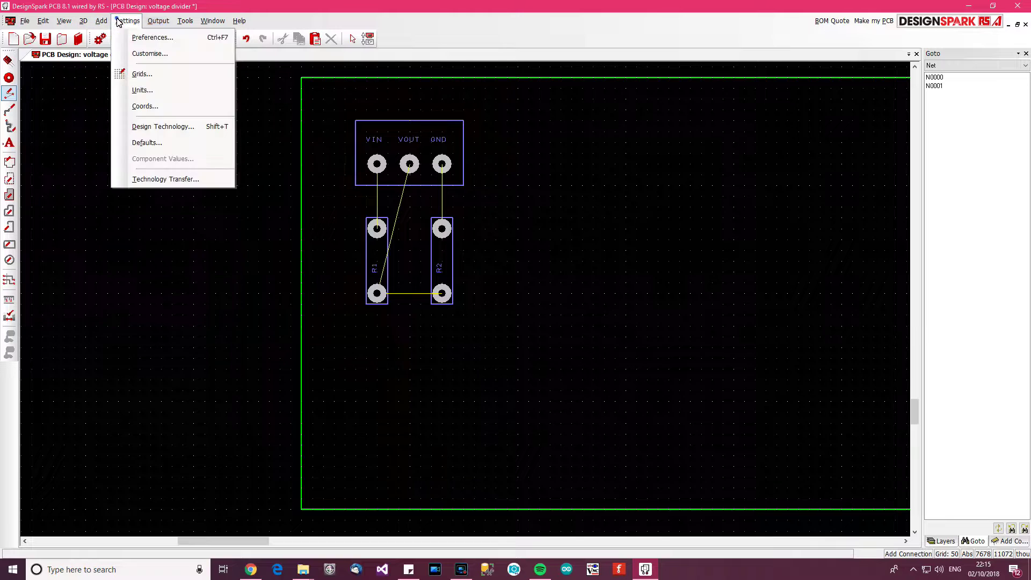
left_click(156, 21)
left_click(156, 21)
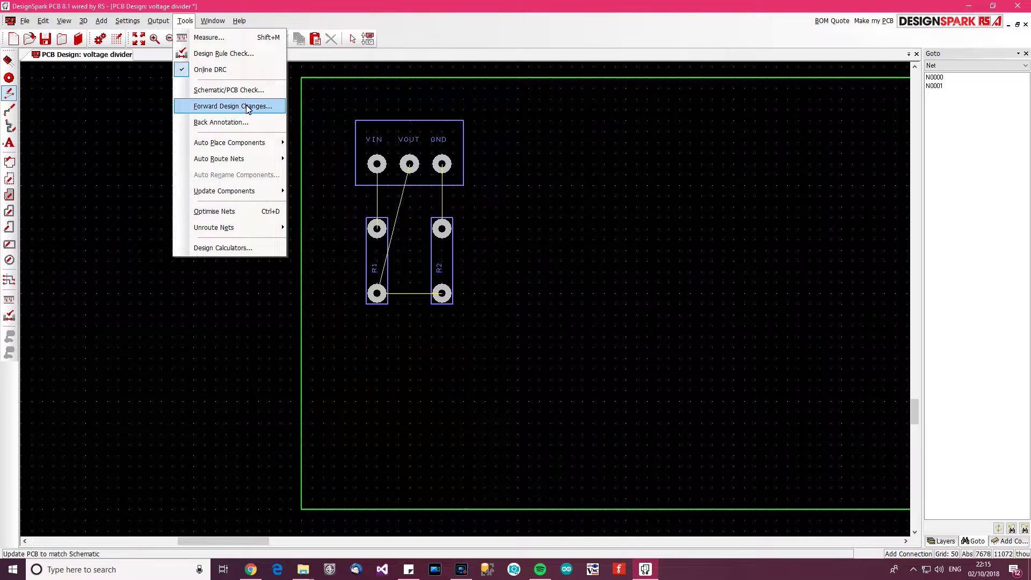
left_click(209, 25)
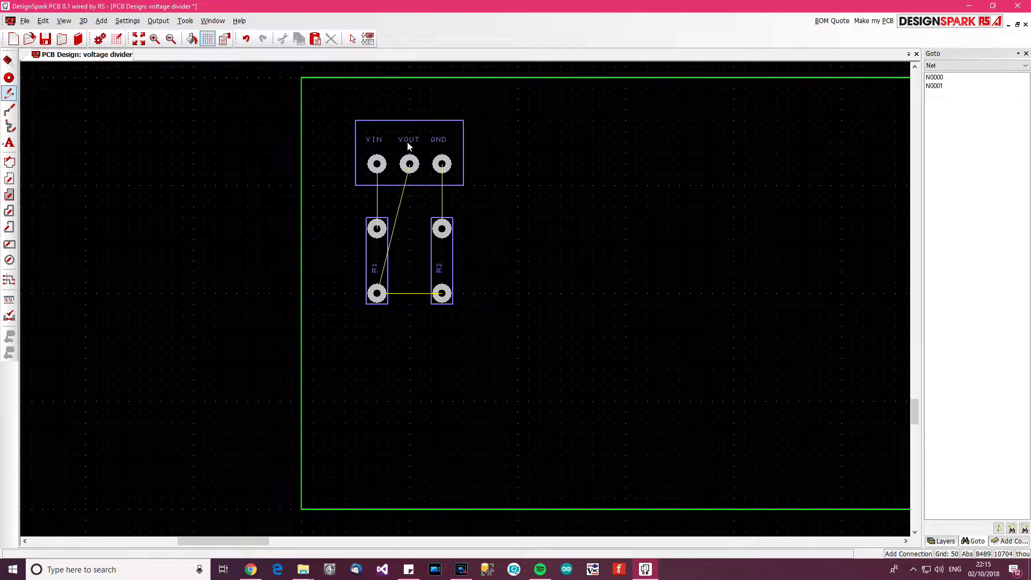
Step: Set the Signal Min track style width to 45 in Design Technology
key("Escape")
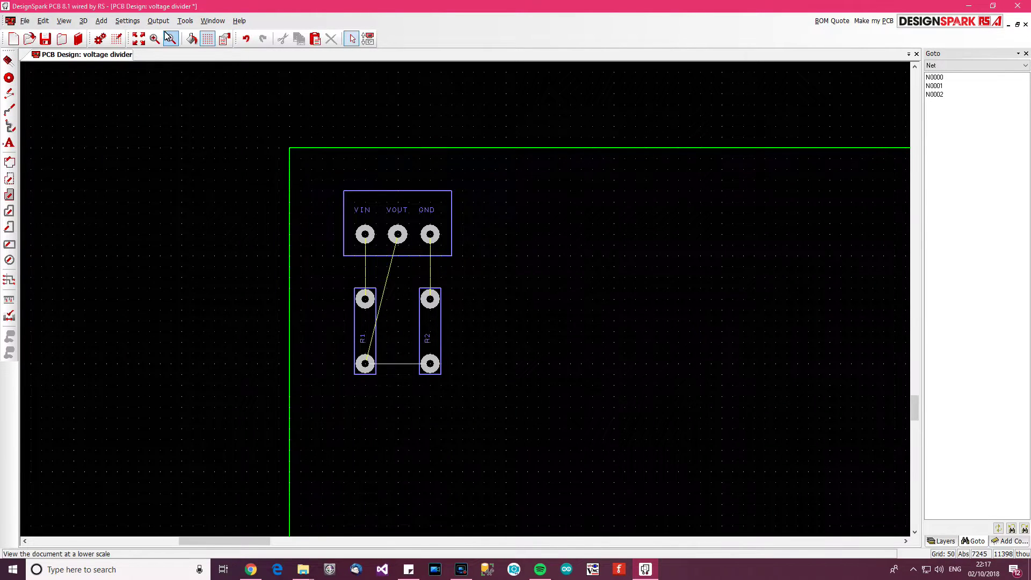
left_click(127, 21)
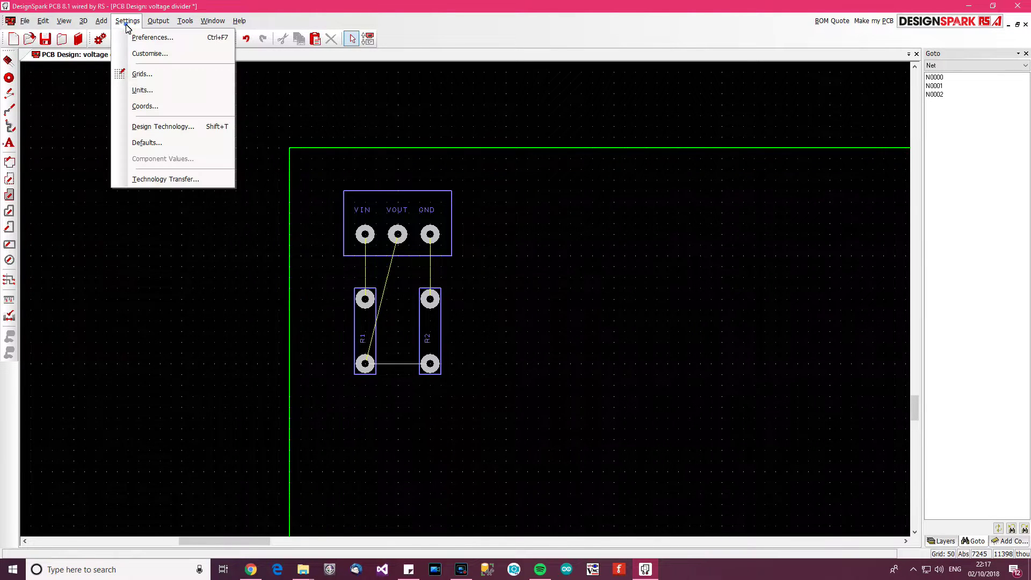
left_click(172, 128)
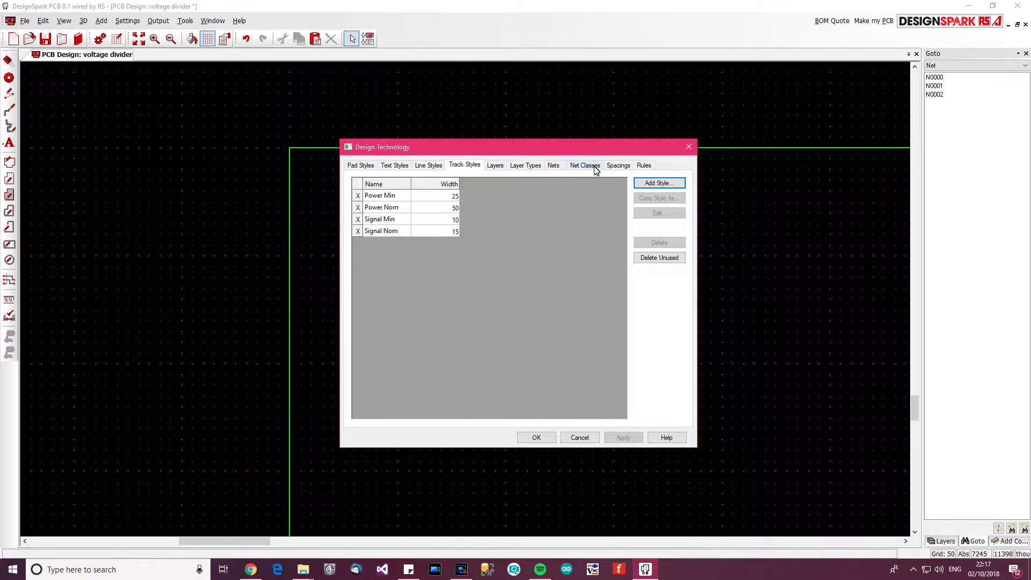
left_click(561, 165)
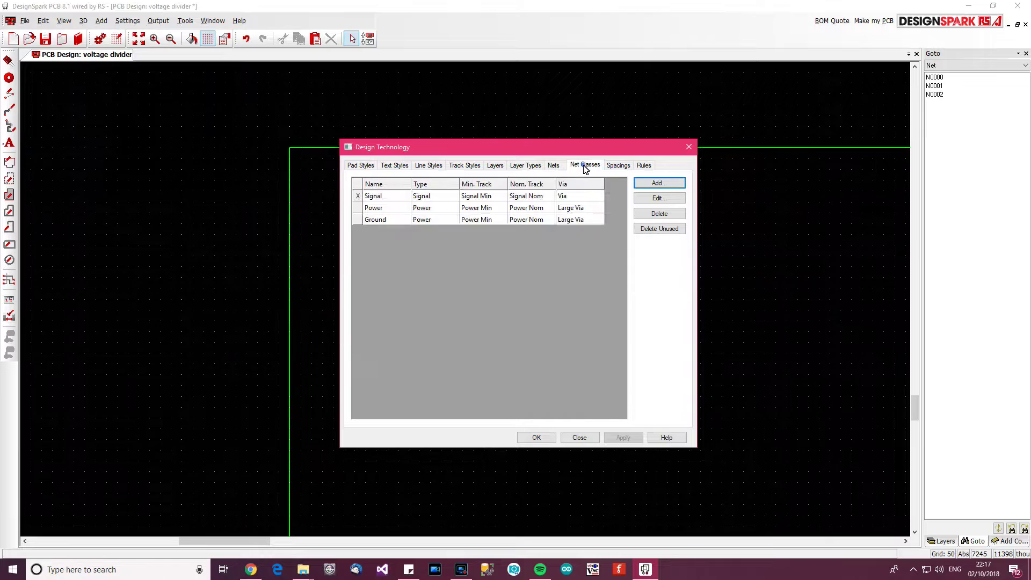
left_click(617, 165)
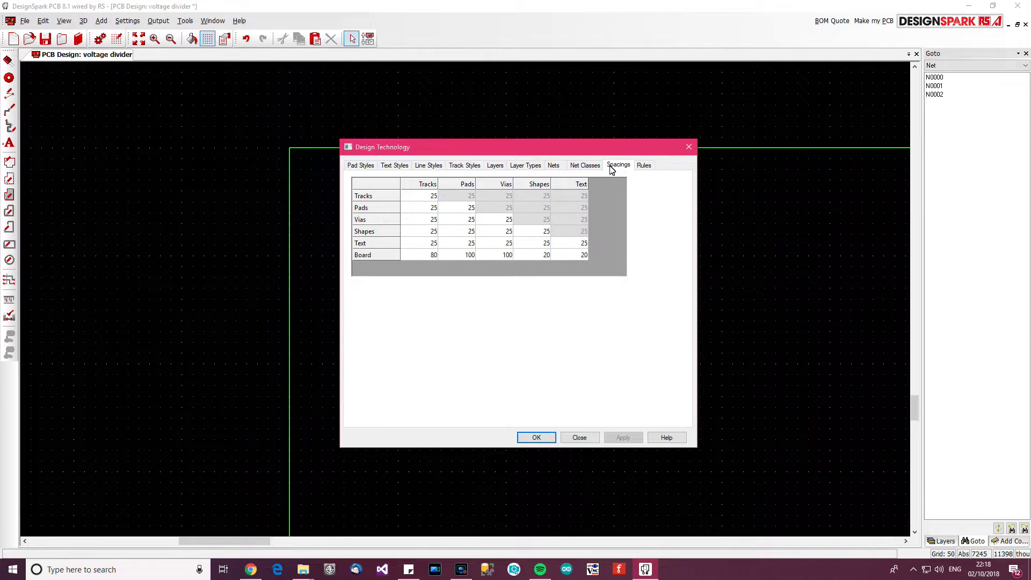
left_click(460, 169)
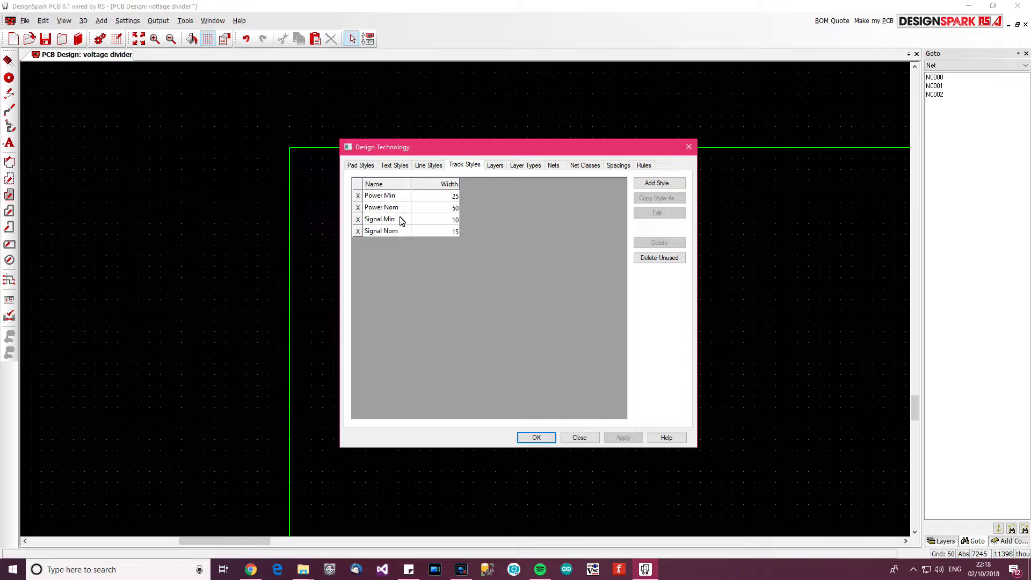
left_click_drag(418, 156, 570, 217)
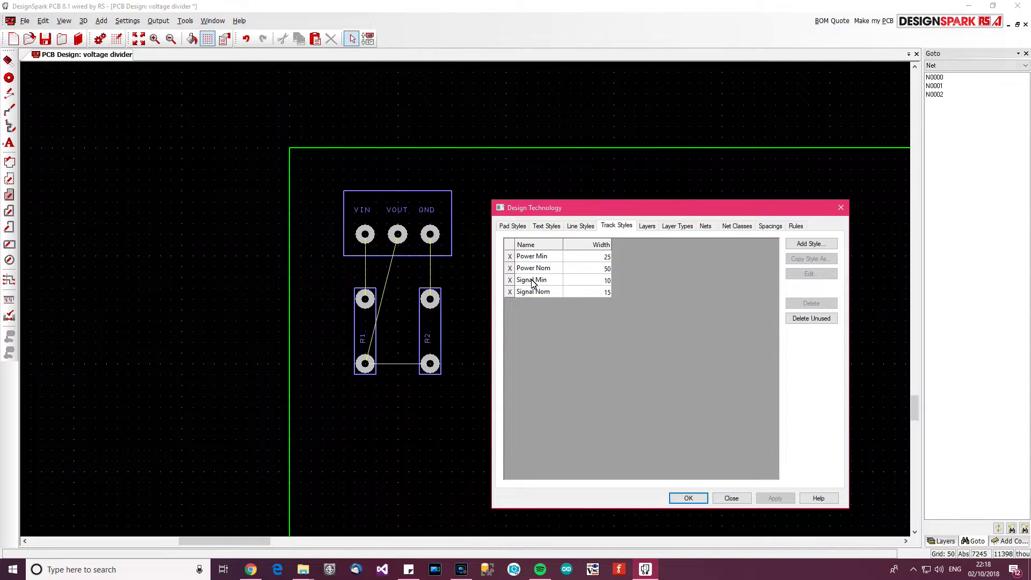
left_click(534, 280)
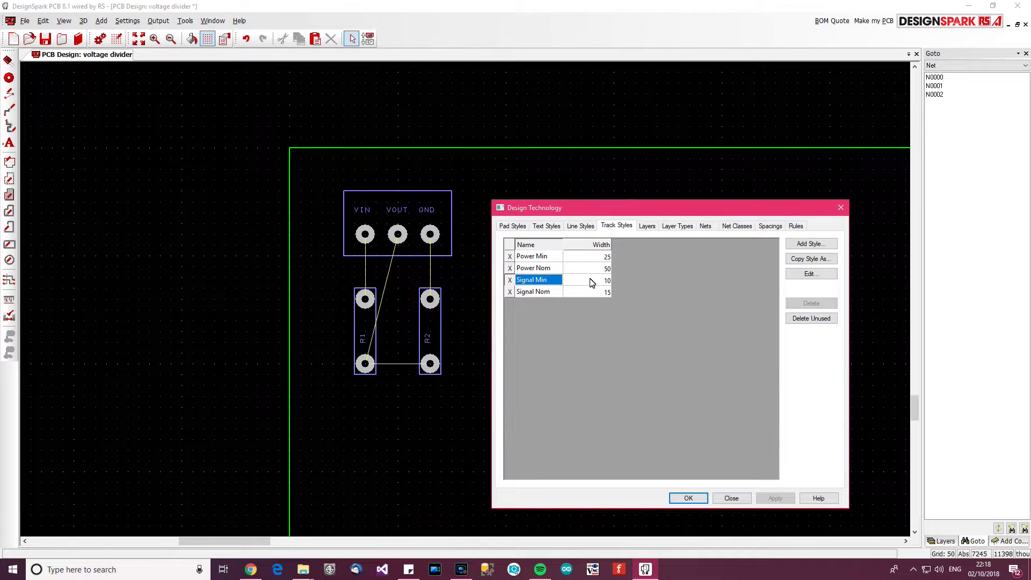
left_click(595, 280)
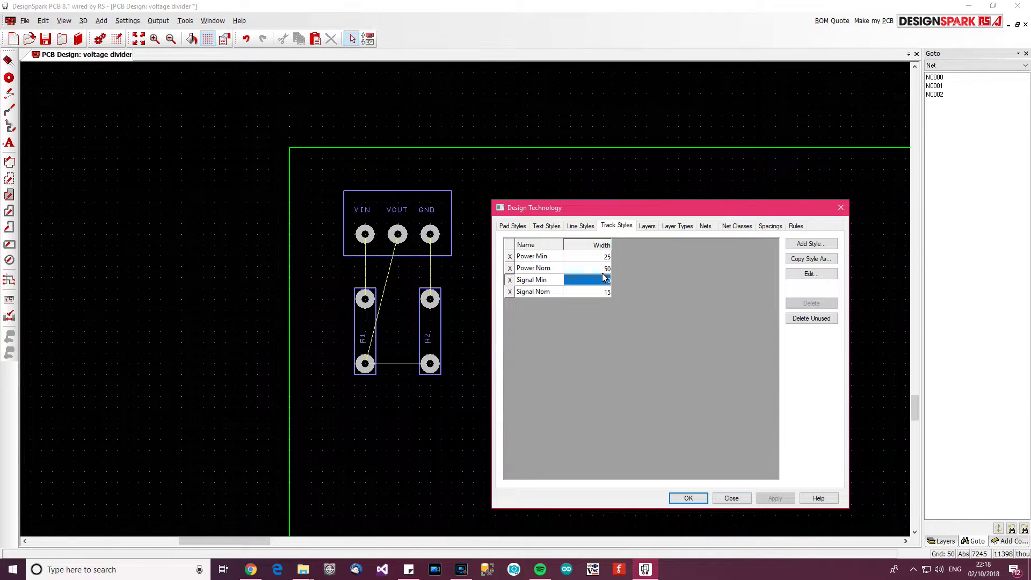
type("45")
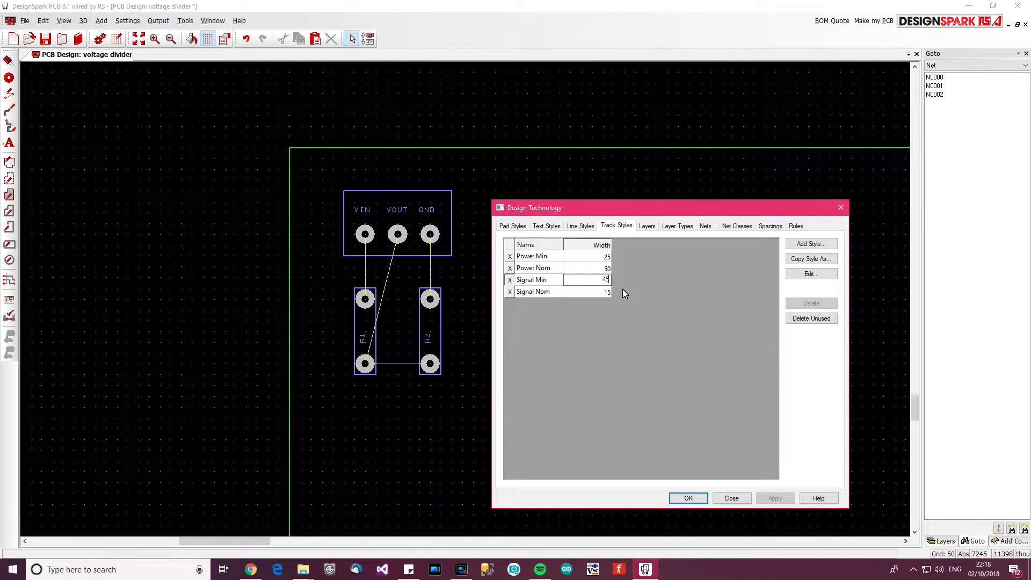
left_click(703, 501)
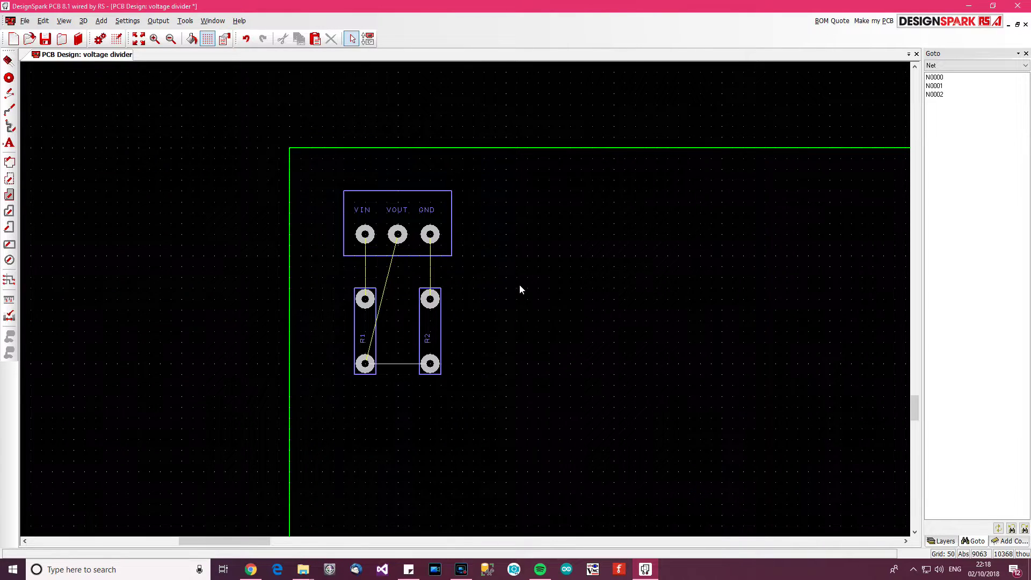
Step: Zoom in on the divider and route a track from VIN to R1's top pad
scroll(351, 262, "up", 1)
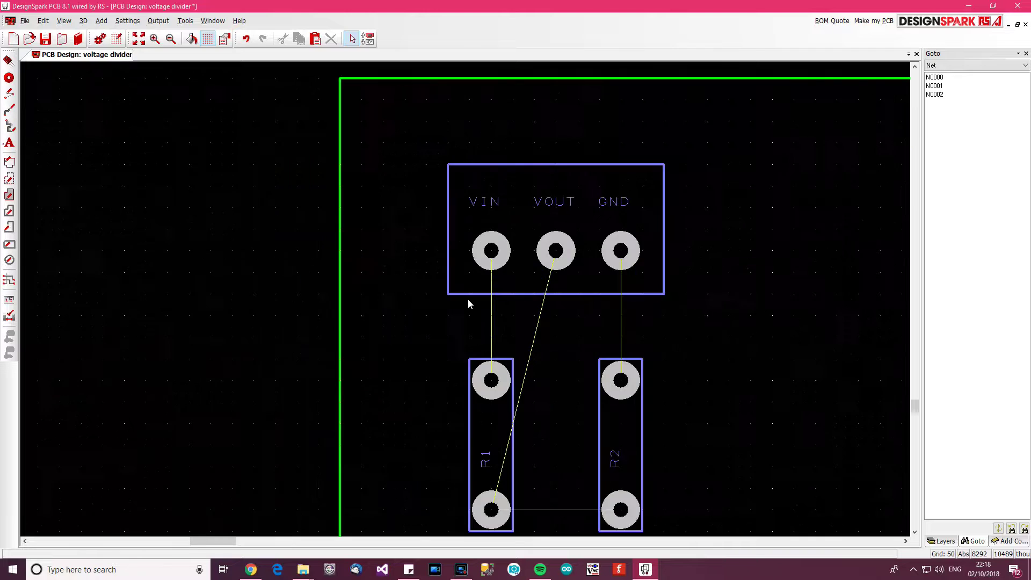
scroll(717, 348, "down", 1)
middle_click_drag(497, 284, 571, 304)
scroll(572, 307, "up", 1)
middle_click_drag(443, 306, 616, 295)
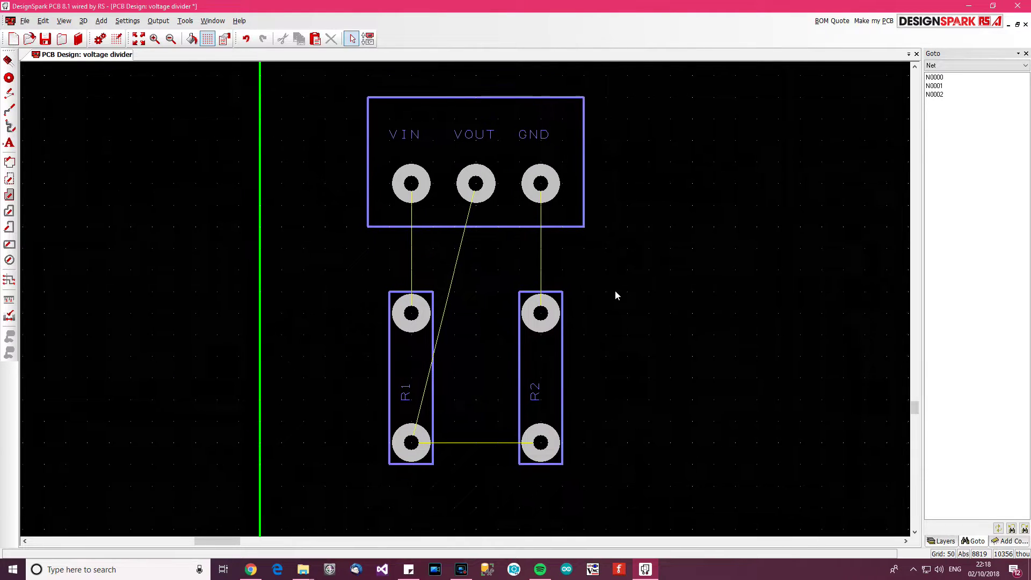
left_click(10, 110)
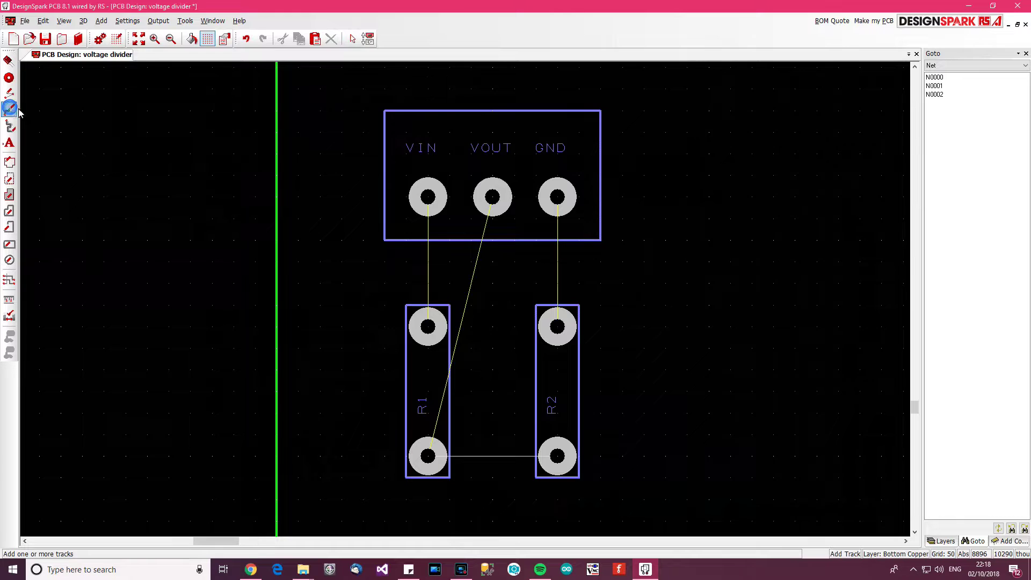
left_click(430, 200)
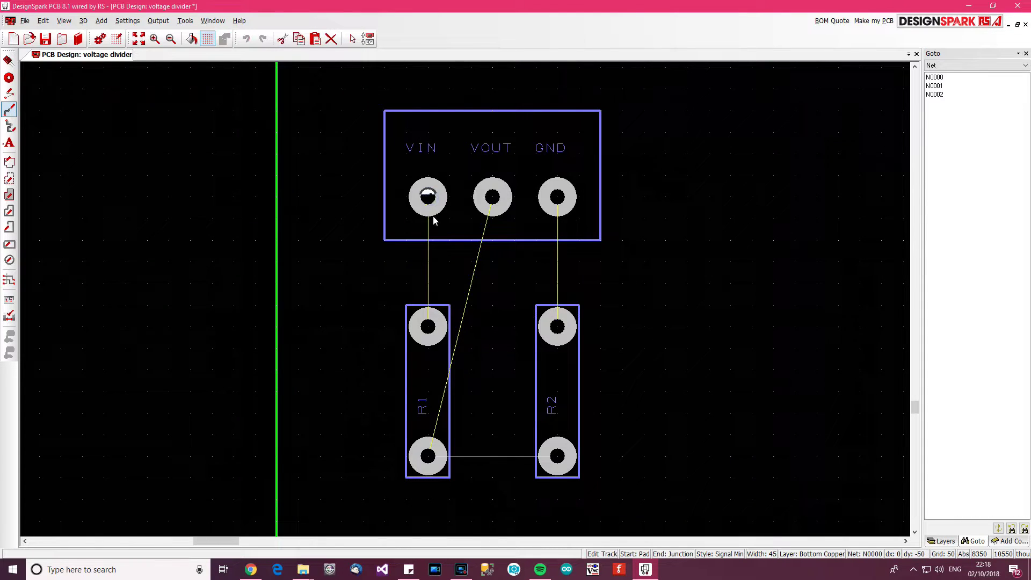
left_click(429, 326)
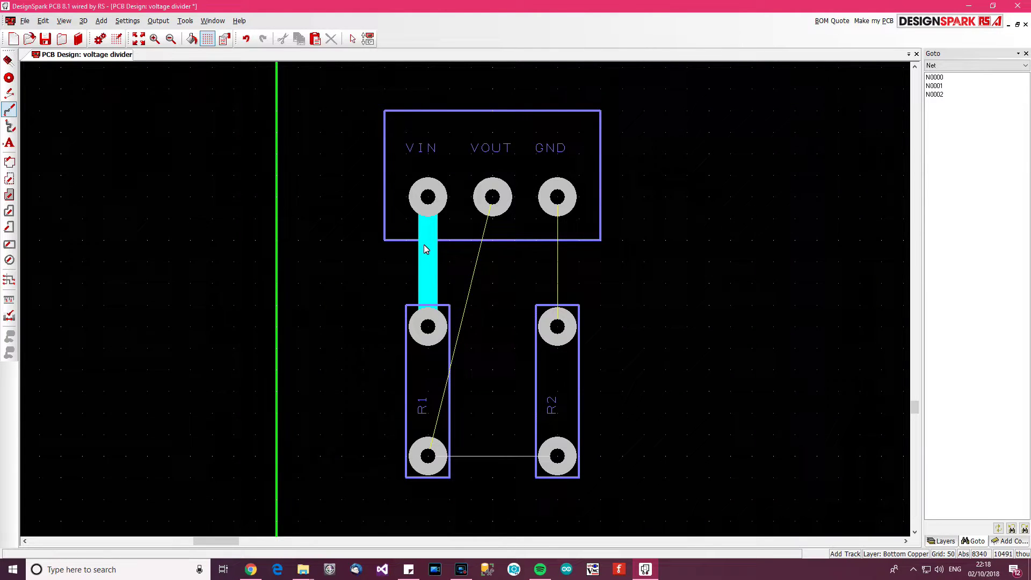
Step: Route tracks joining the lower R1 and R2 pads, and R2's top pad to GND
left_click(428, 458)
left_click(557, 456)
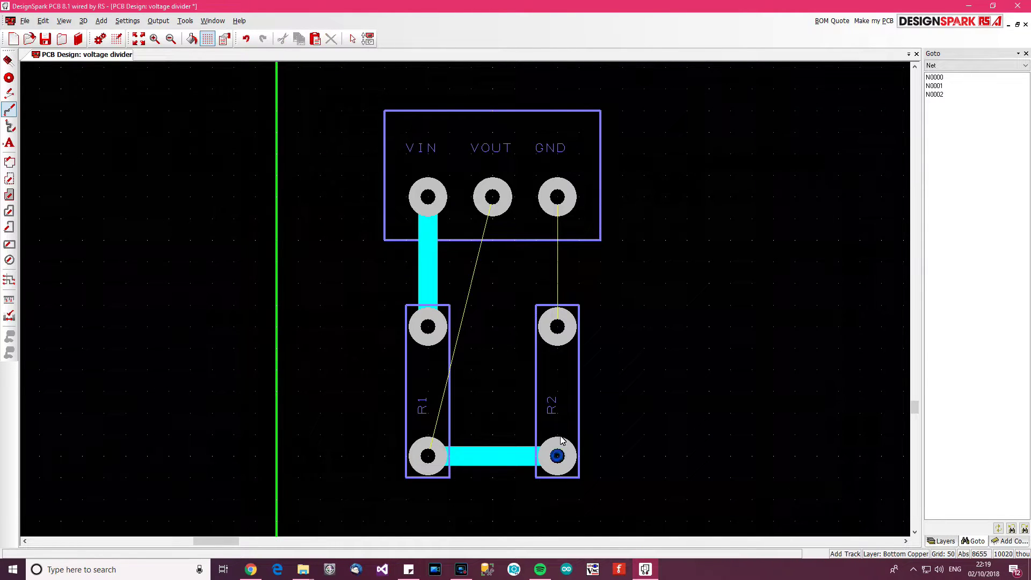
left_click(558, 327)
left_click(558, 199)
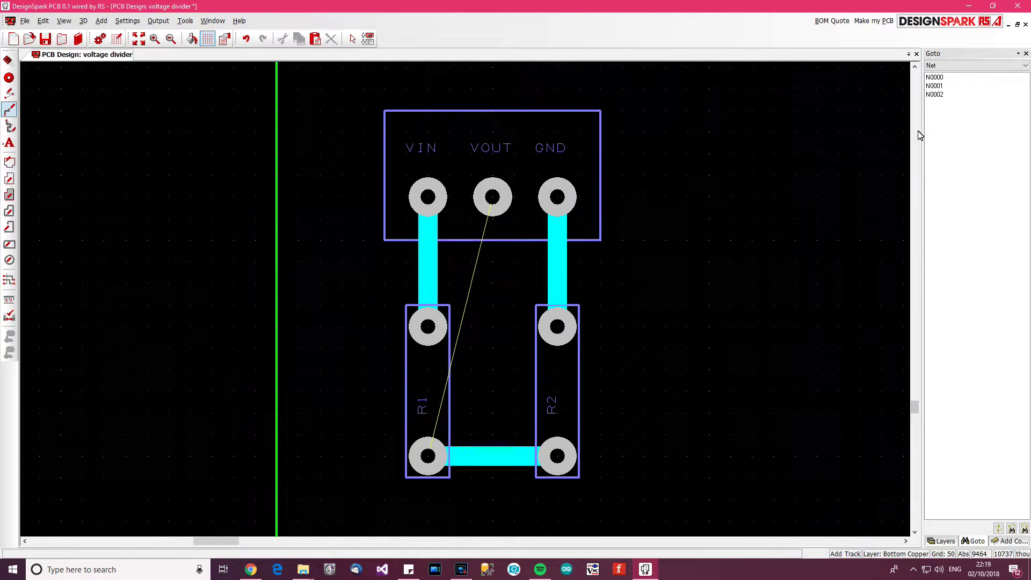
Step: Highlight nets N0000, N0001 and N0002 in turn, finishing on N0001 (VOUT)
left_click(937, 77)
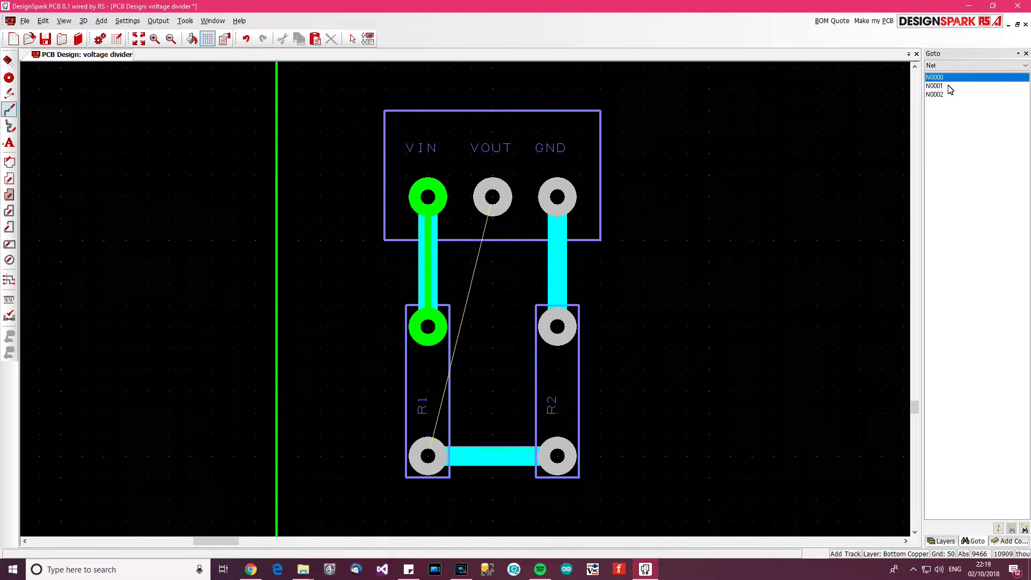
left_click(948, 86)
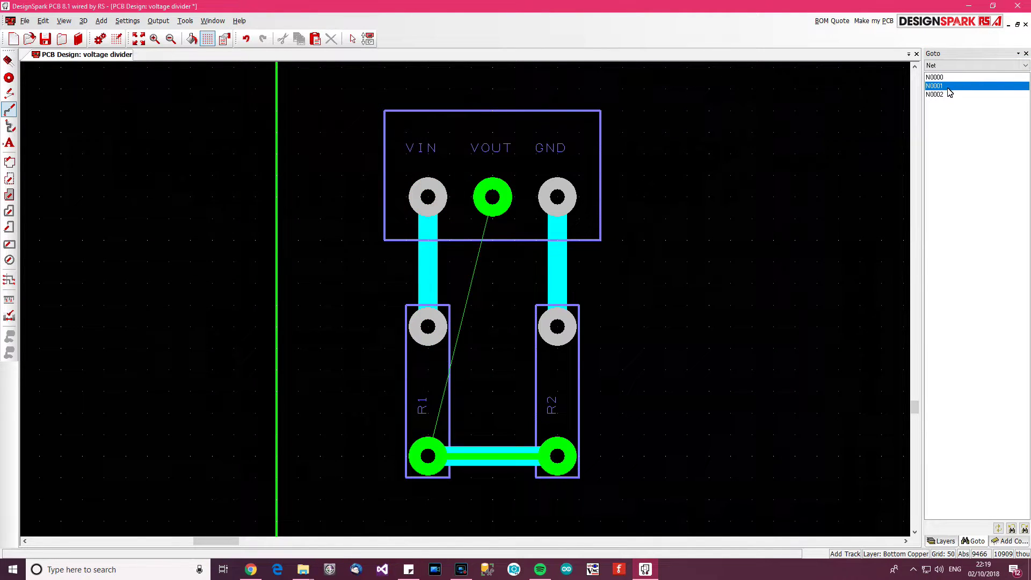
left_click(948, 94)
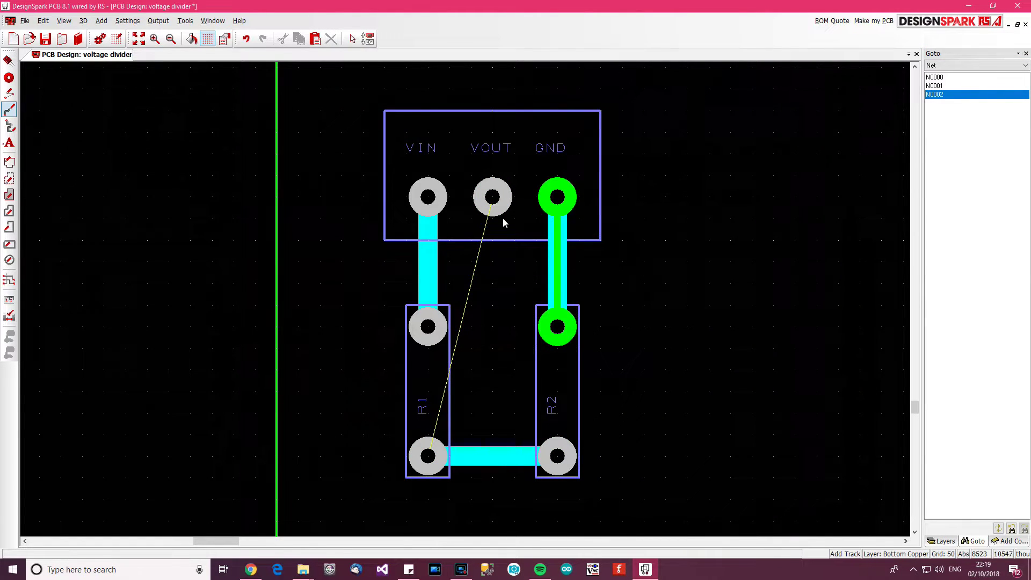
left_click(950, 87)
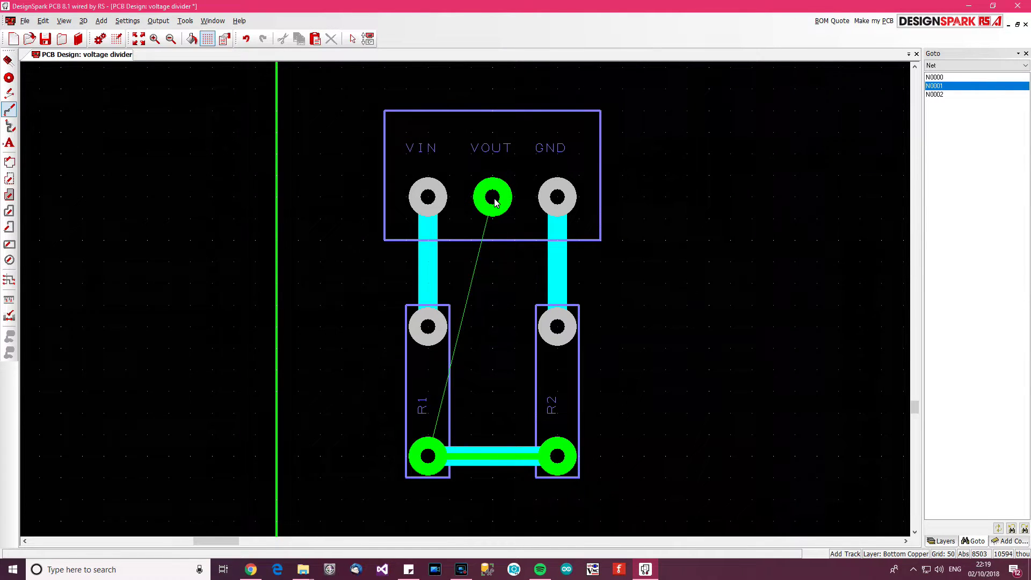
Step: Draw a copper track from the VOUT pad down to the R1–R2 link
left_click_drag(494, 200, 487, 377)
mouse_move(443, 427)
left_mouse_down()
mouse_move(427, 454)
mouse_move(485, 418)
mouse_move(555, 454)
mouse_move(517, 444)
mouse_move(492, 215)
mouse_move(433, 437)
mouse_move(449, 421)
mouse_move(427, 454)
mouse_move(502, 463)
mouse_move(468, 466)
left_mouse_up()
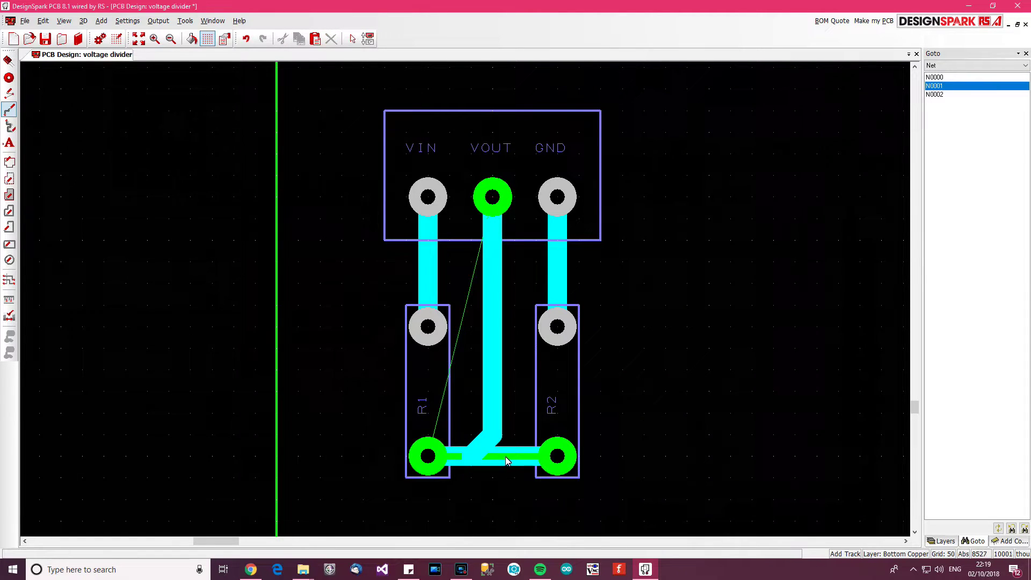
left_click(495, 440)
scroll(426, 272, "up", 2)
scroll(470, 284, "down", 2)
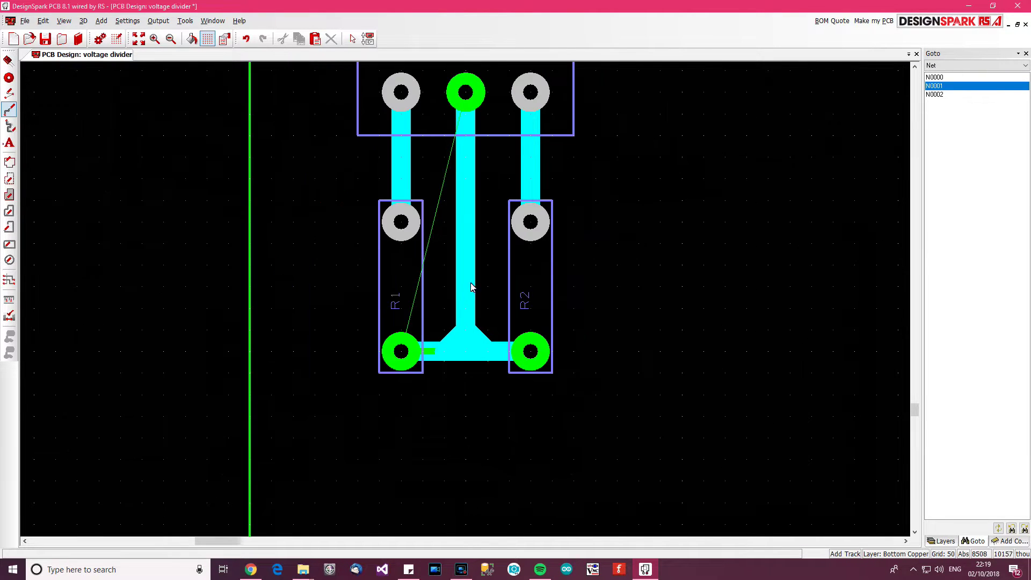
middle_click_drag(478, 302, 527, 369)
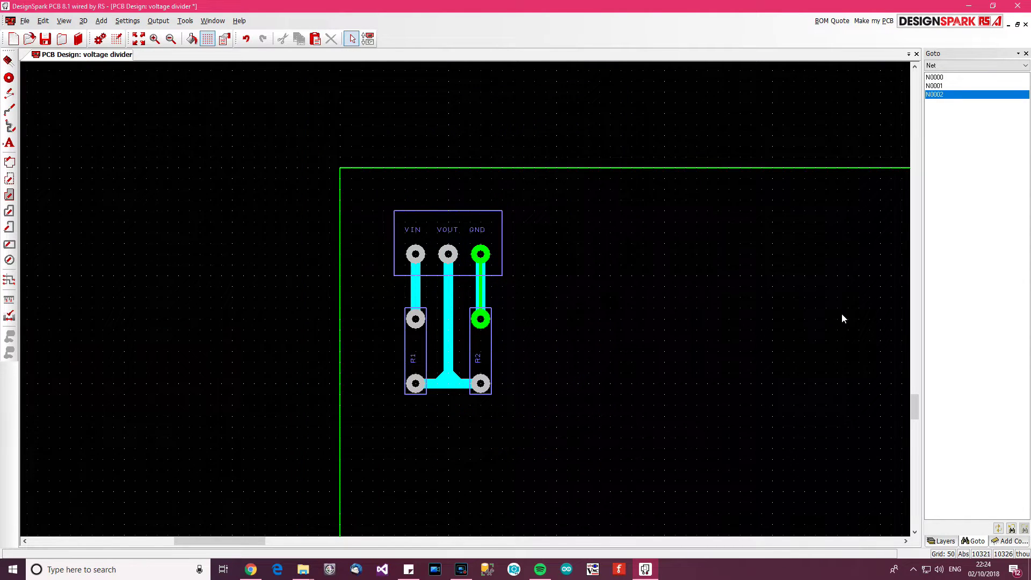
Step: Add a mirrored GND text on layer 1 Bottom Copper to the right of R2
left_click(476, 229)
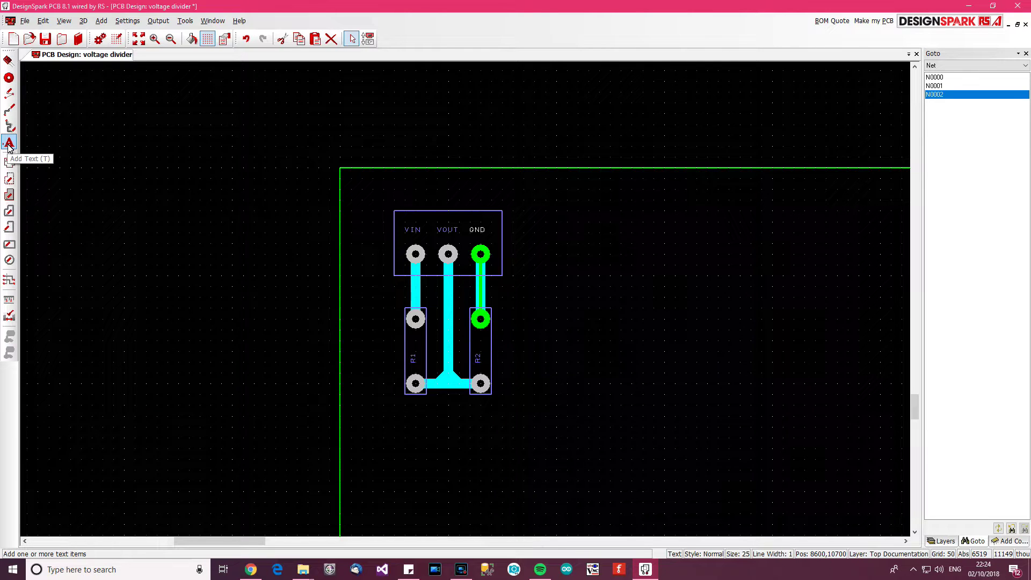
left_click(10, 143)
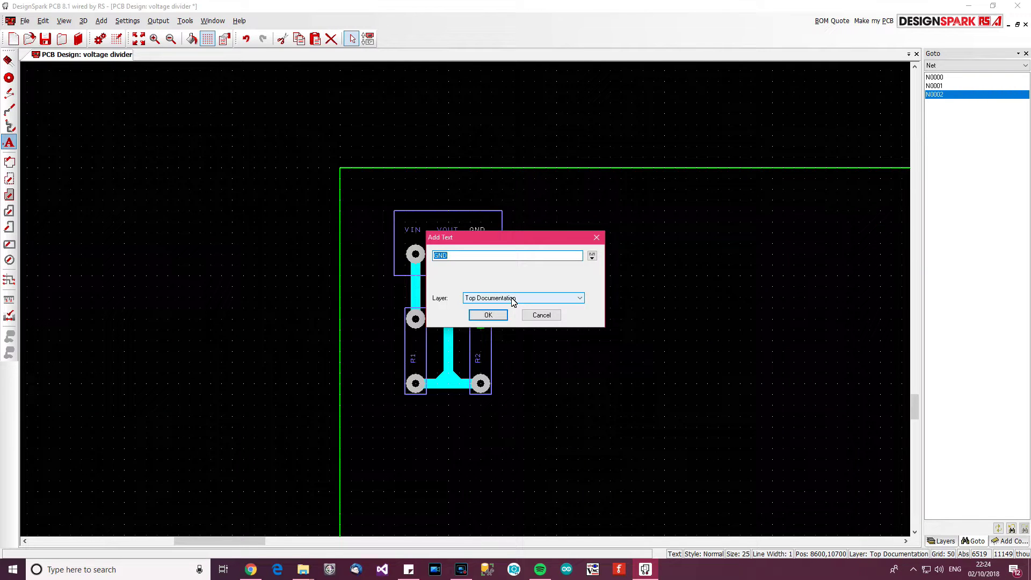
left_click(478, 299)
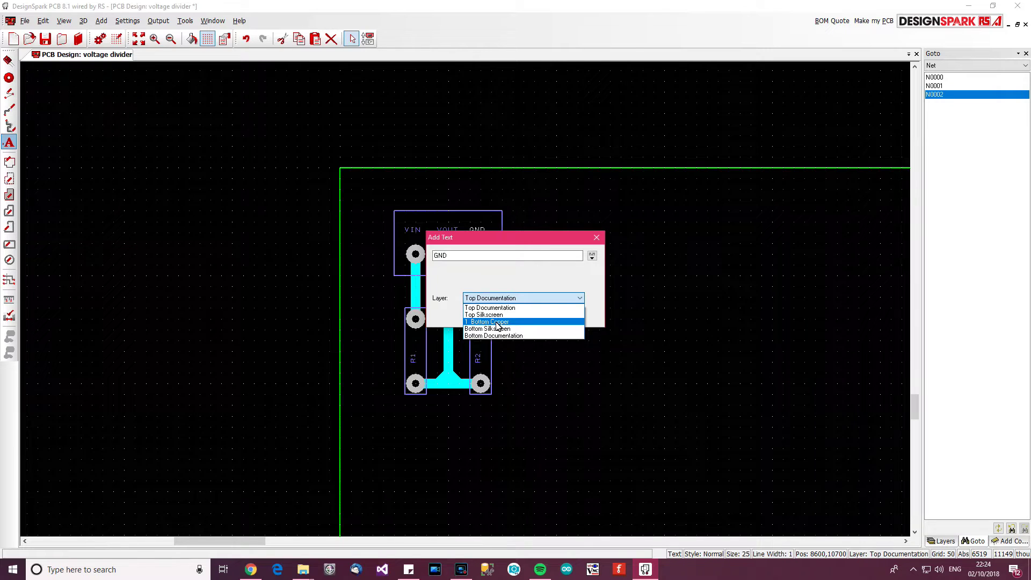
left_click(498, 322)
left_click(486, 314)
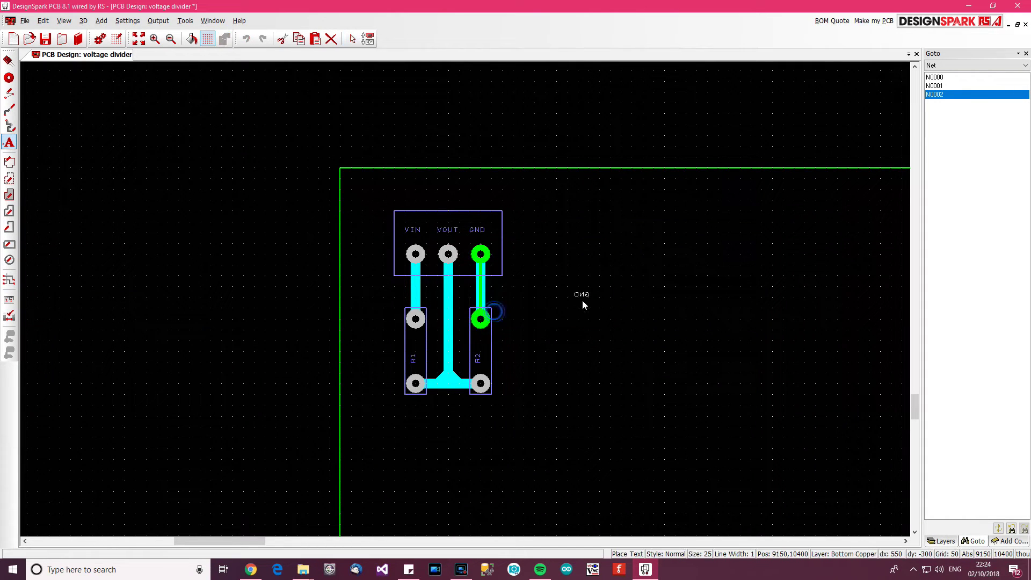
left_click(571, 307)
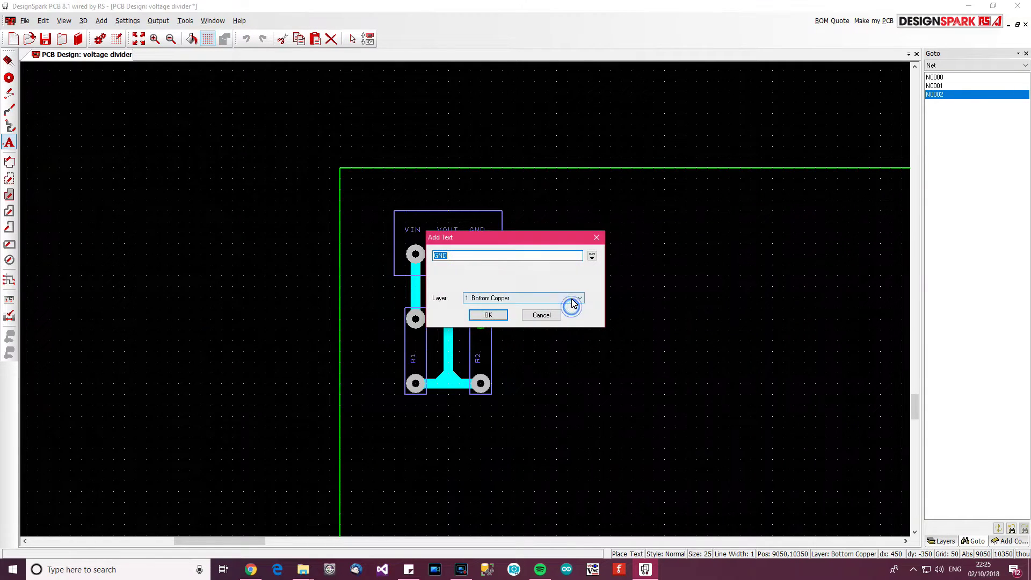
left_click(539, 314)
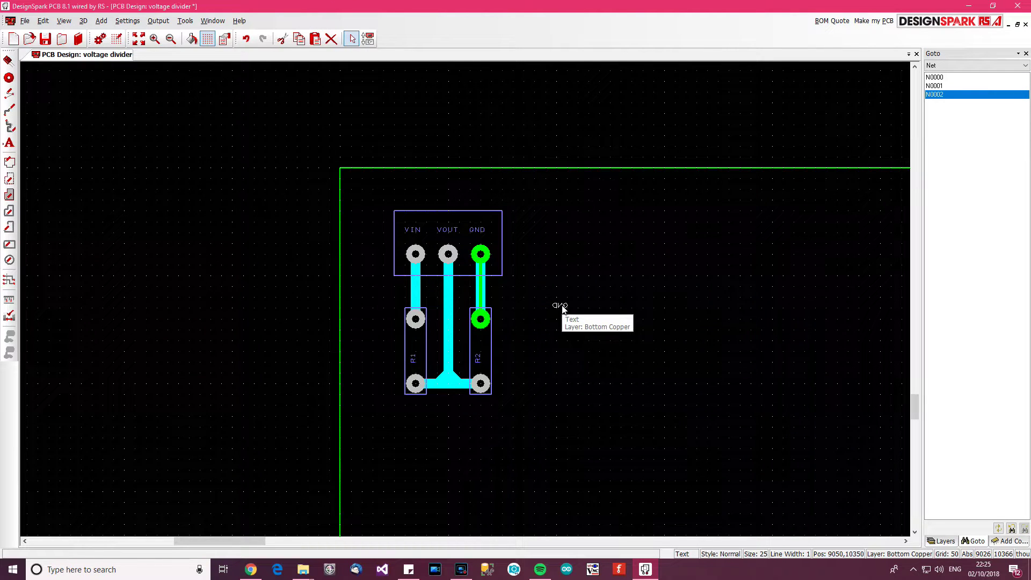
Step: Edit the placed bottom-copper text's properties, setting its font to Lilita One
double_click(561, 306)
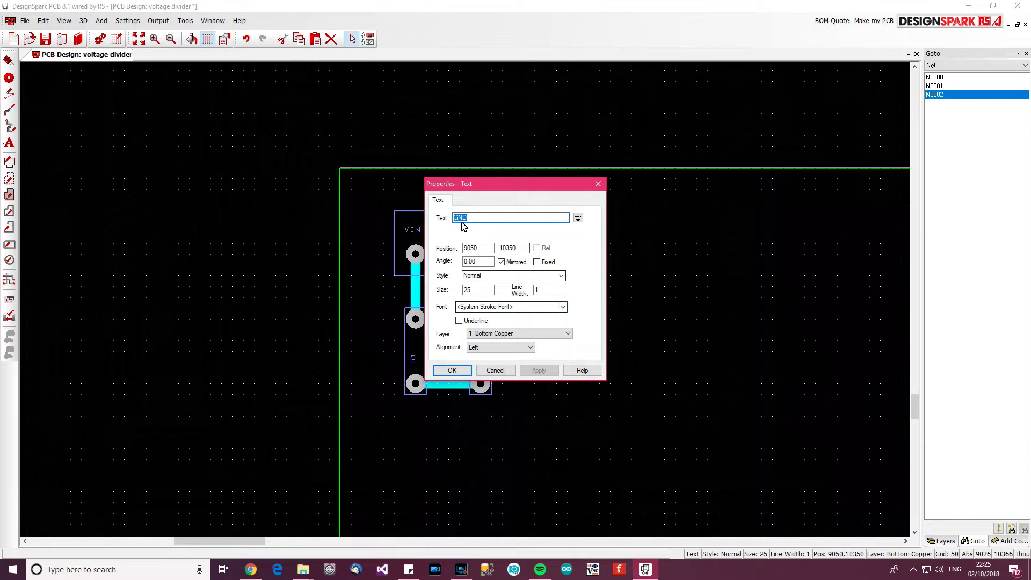
type("VOLTAGE DIVIDER")
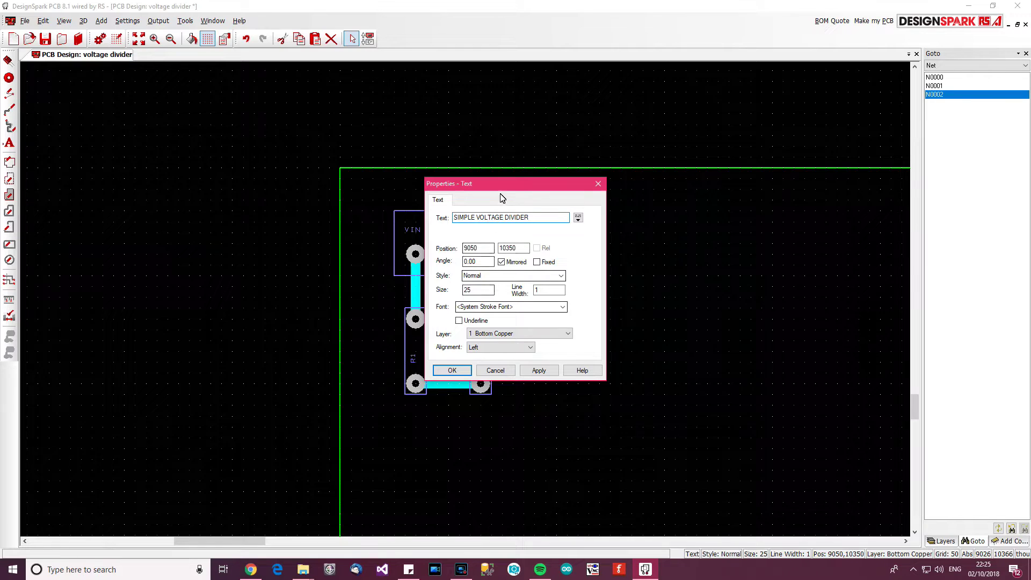
left_click_drag(507, 185, 729, 160)
left_click(762, 282)
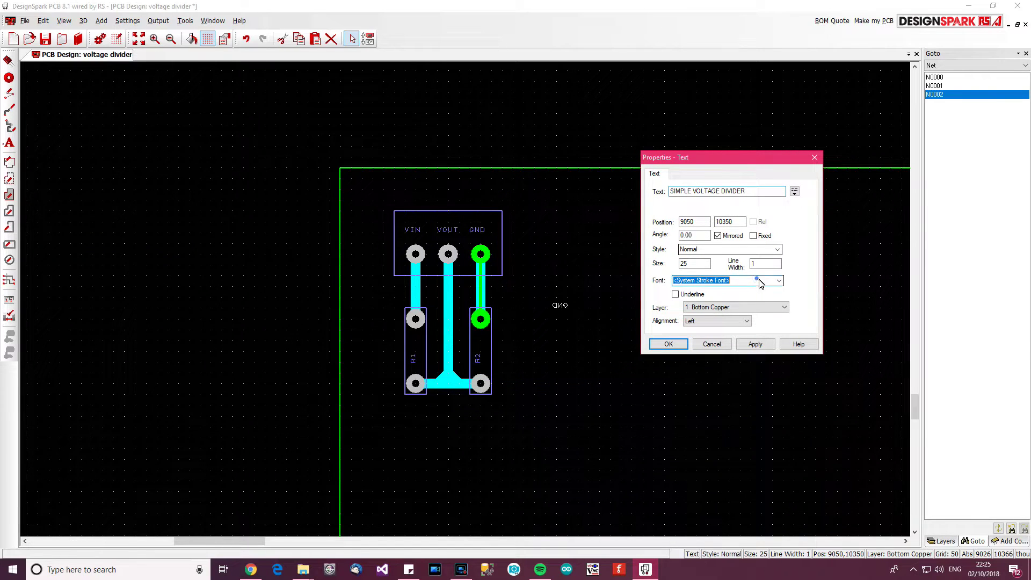
left_click(778, 280)
scroll(730, 397, "down", 1)
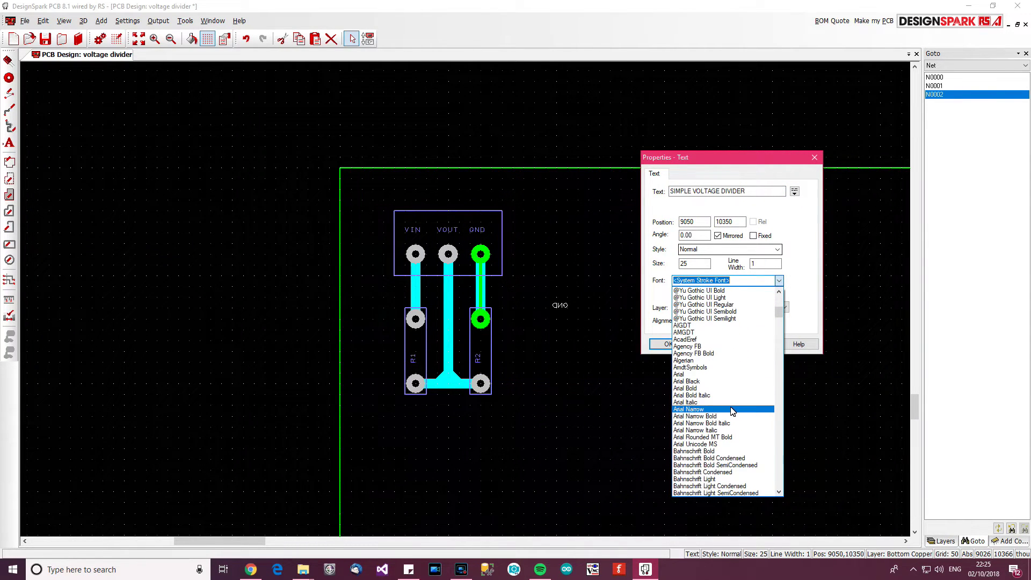
type("leelawadee")
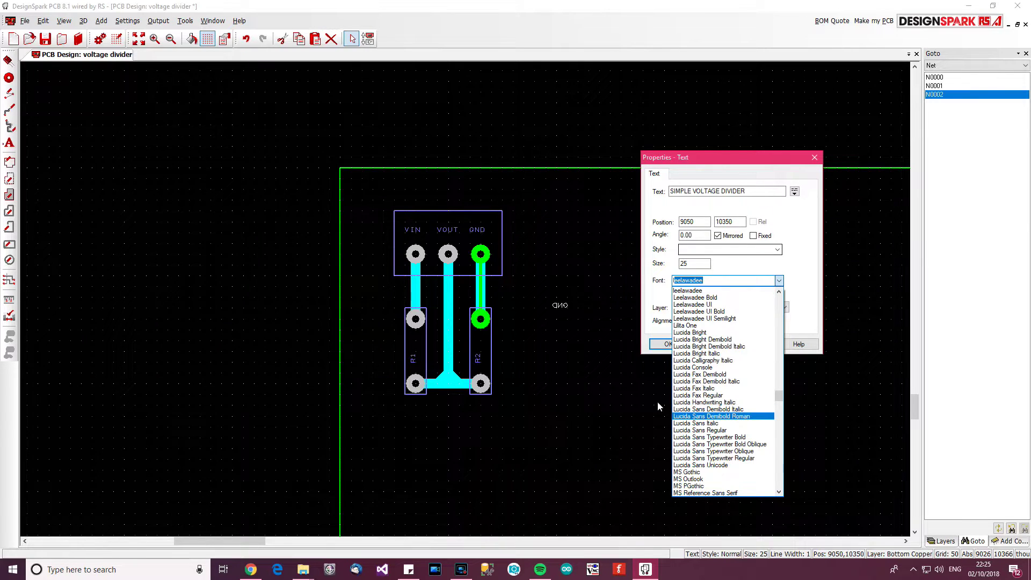
left_click(690, 326)
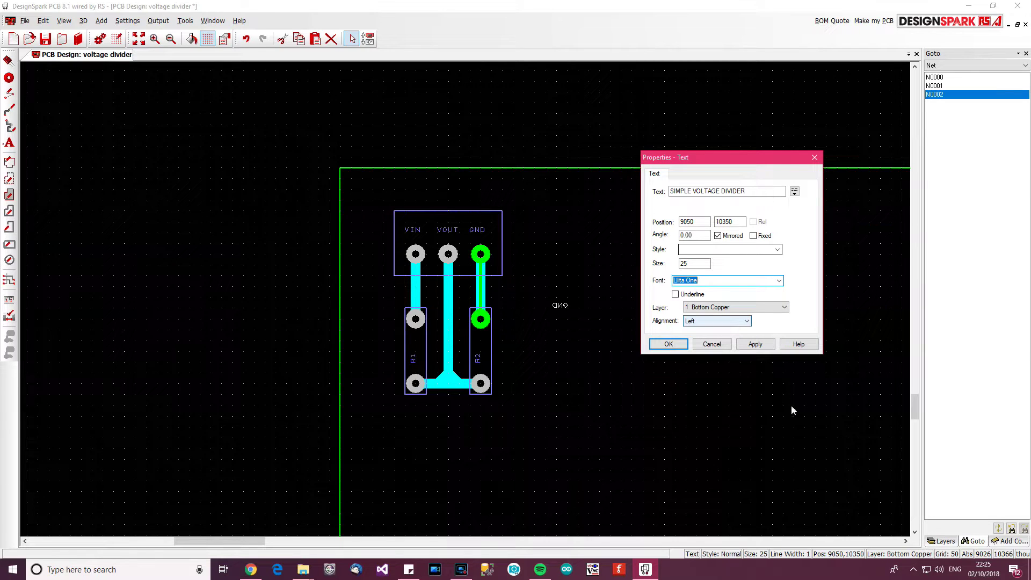
Step: Resize the text from 100 down to 50, accepting the design rule warning
double_click(696, 264)
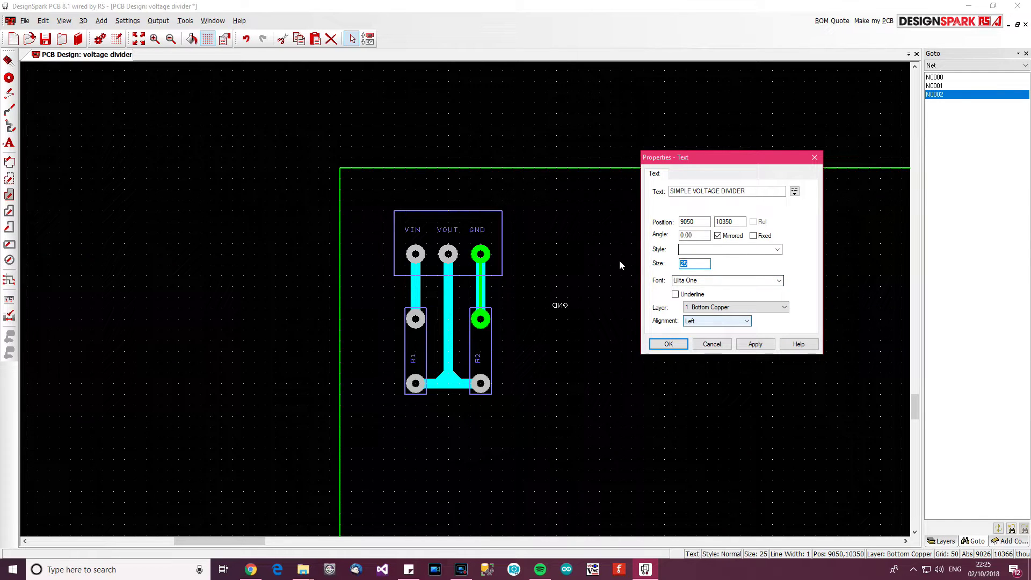
type("100")
key("Return")
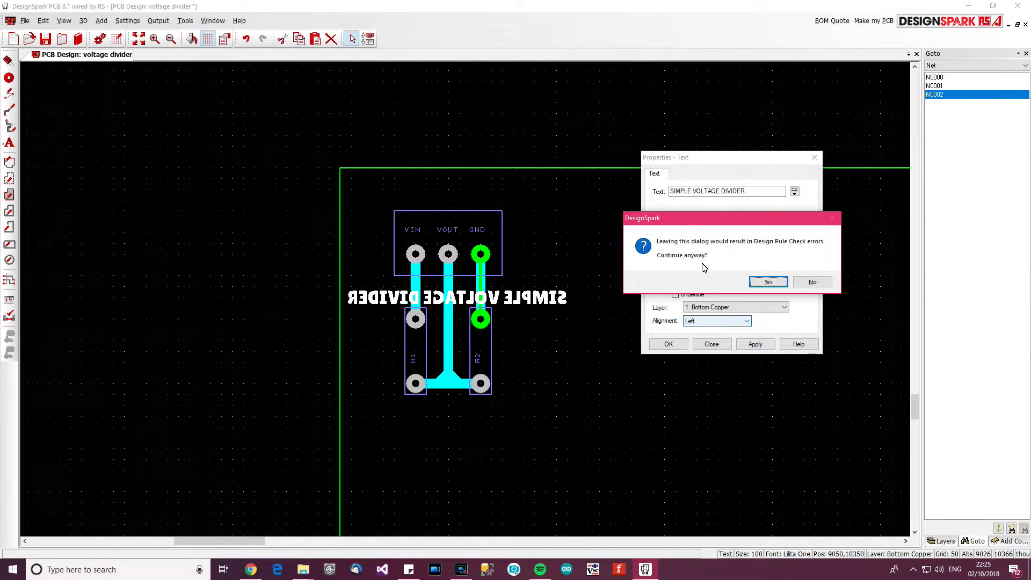
left_click(811, 283)
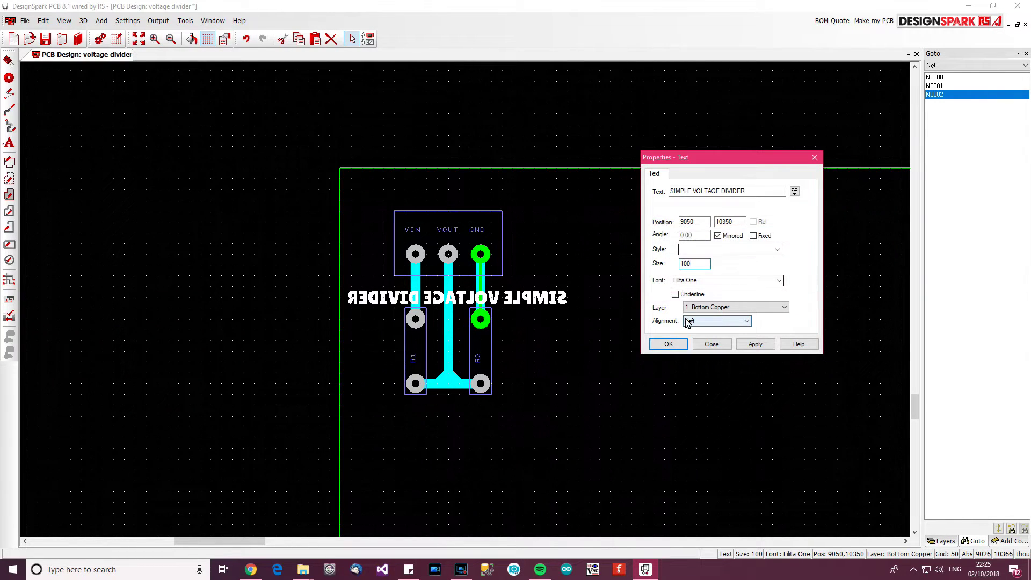
double_click(704, 265)
type("50")
key("Return")
left_click(768, 281)
left_click(531, 321)
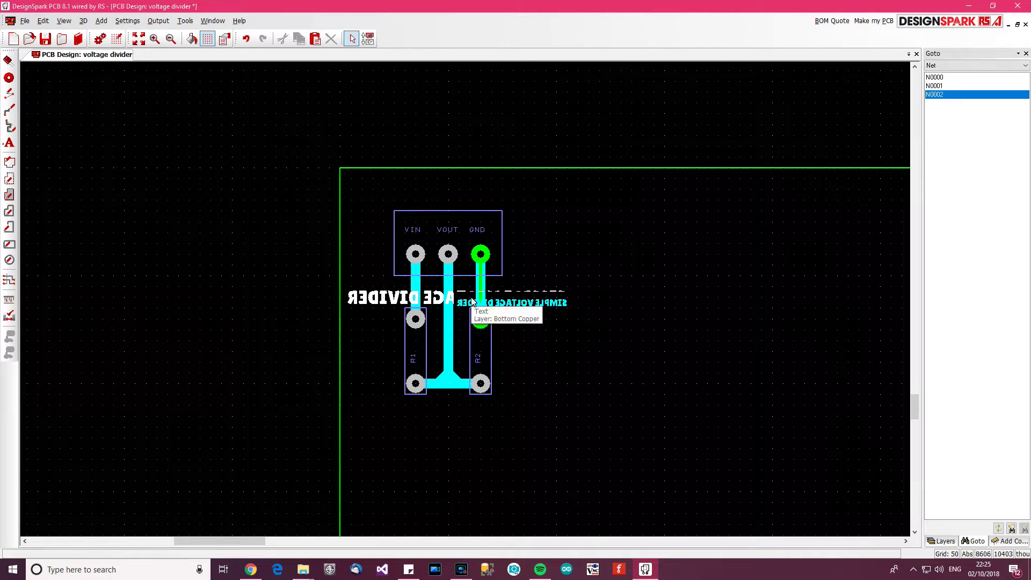
Step: Move the SIMPLE VOLTAGE DIVIDER label above the connector outline and shift the whole divider group down
scroll(495, 303, "up", 2)
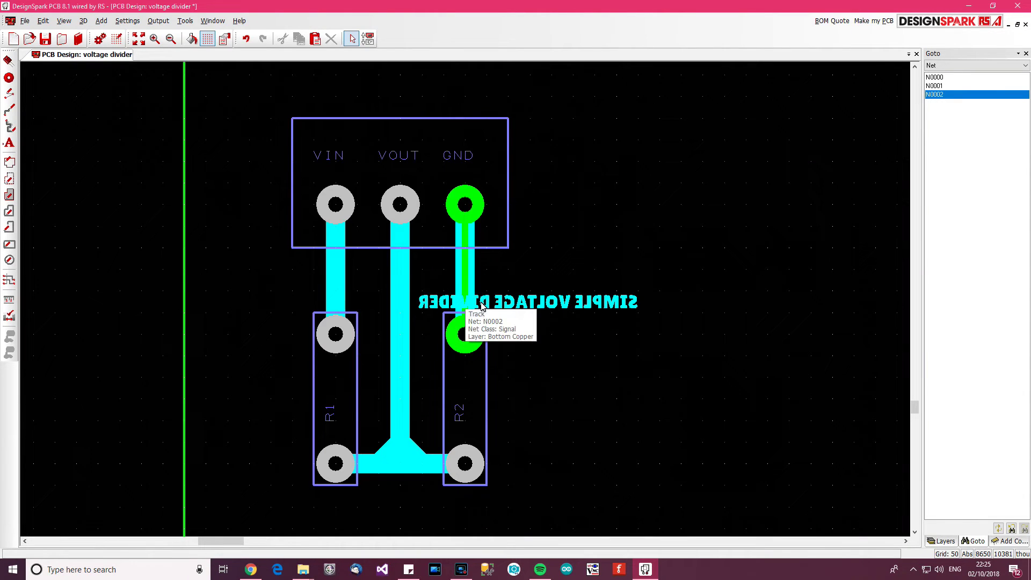
left_click(539, 305)
left_click_drag(539, 305, 718, 271)
scroll(718, 271, "down", 2)
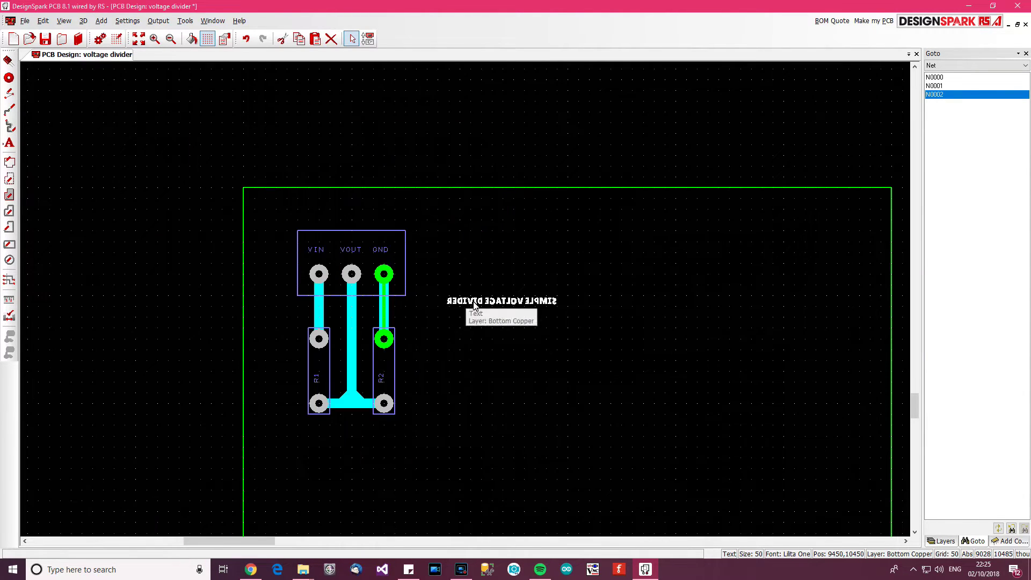
left_click_drag(502, 300, 358, 214)
left_click(440, 250)
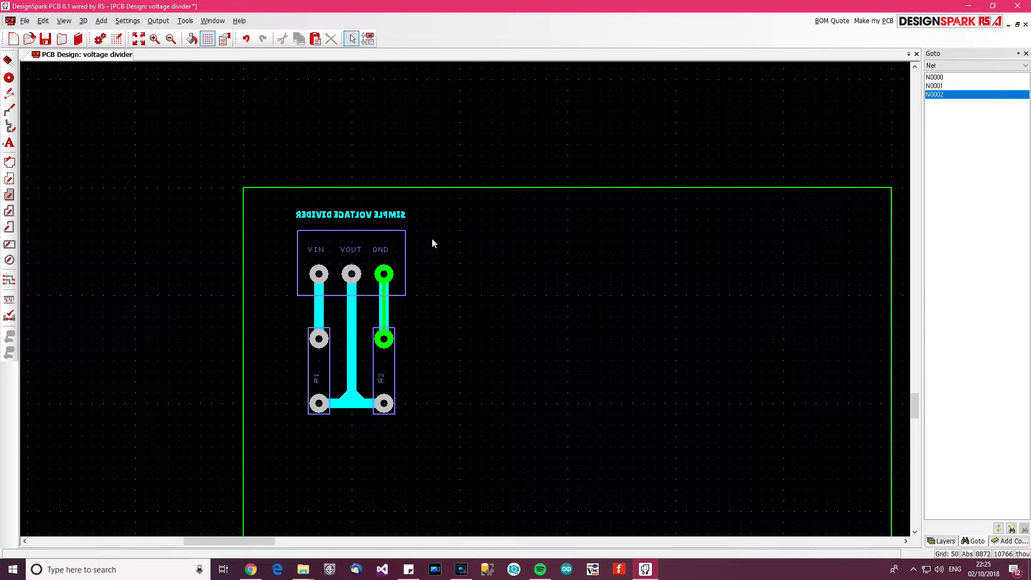
middle_click_drag(434, 243, 444, 252)
left_click_drag(455, 218, 306, 429)
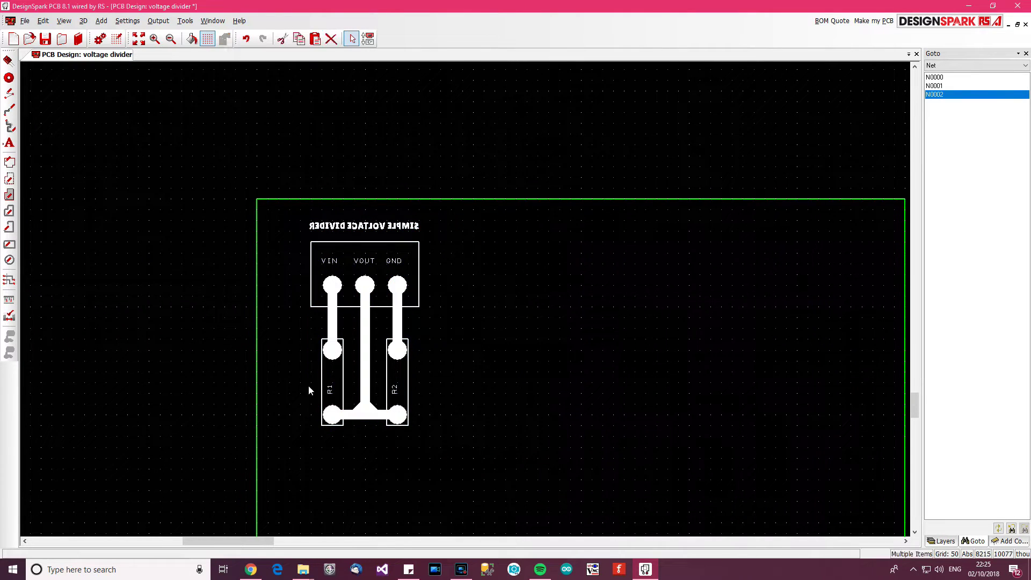
left_click_drag(370, 227, 433, 256)
left_click(518, 342)
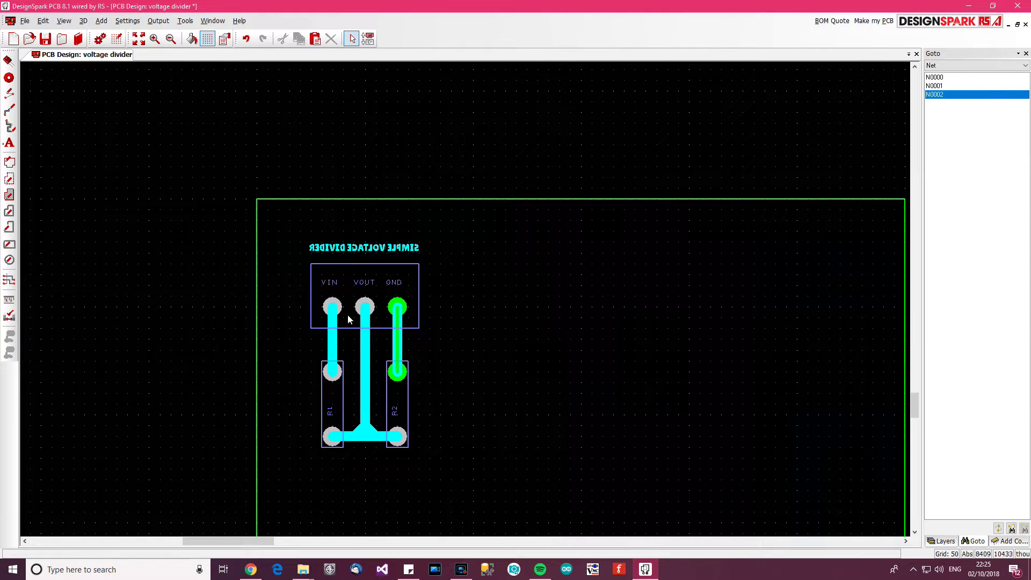
Step: Set the label's text size to 40 and nudge it one grid step left
double_click(373, 253)
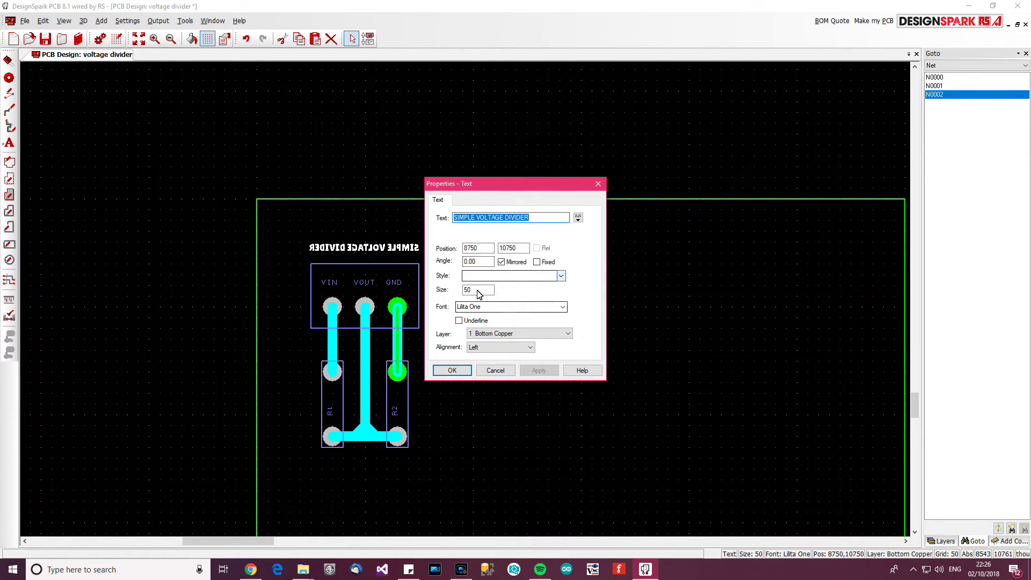
double_click(476, 288)
type("40")
key("Return")
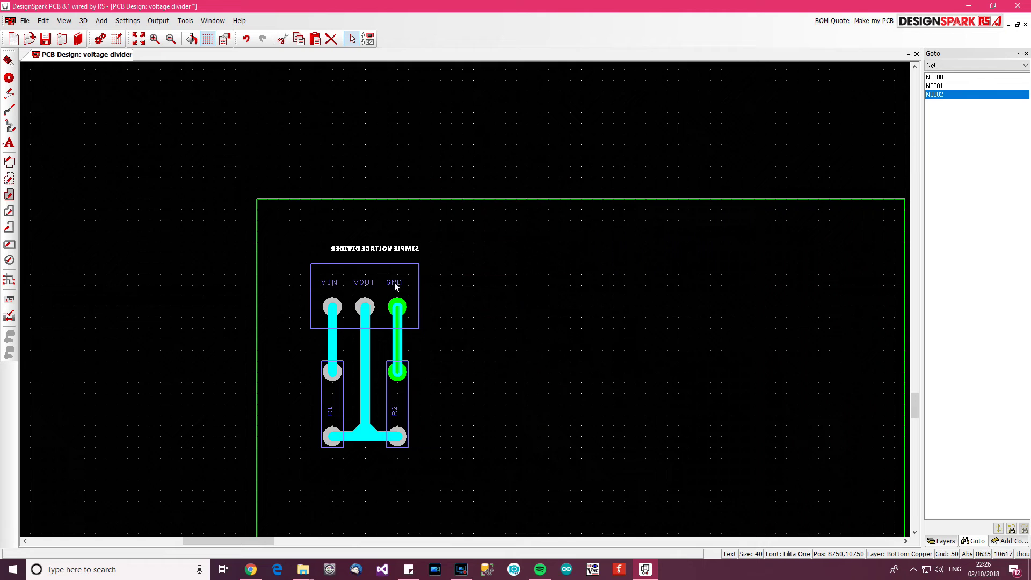
left_click_drag(384, 252, 372, 248)
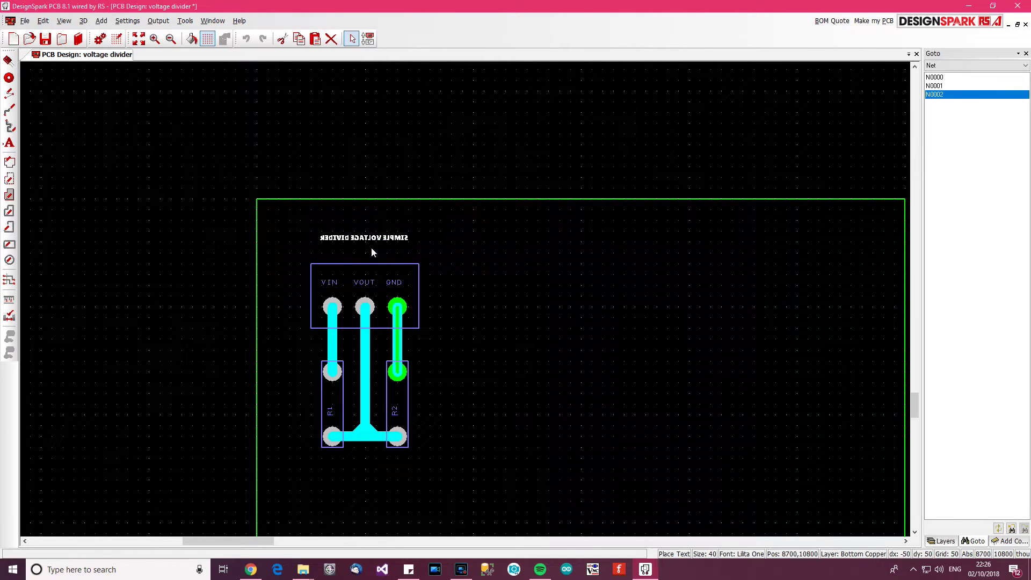
left_click(461, 240)
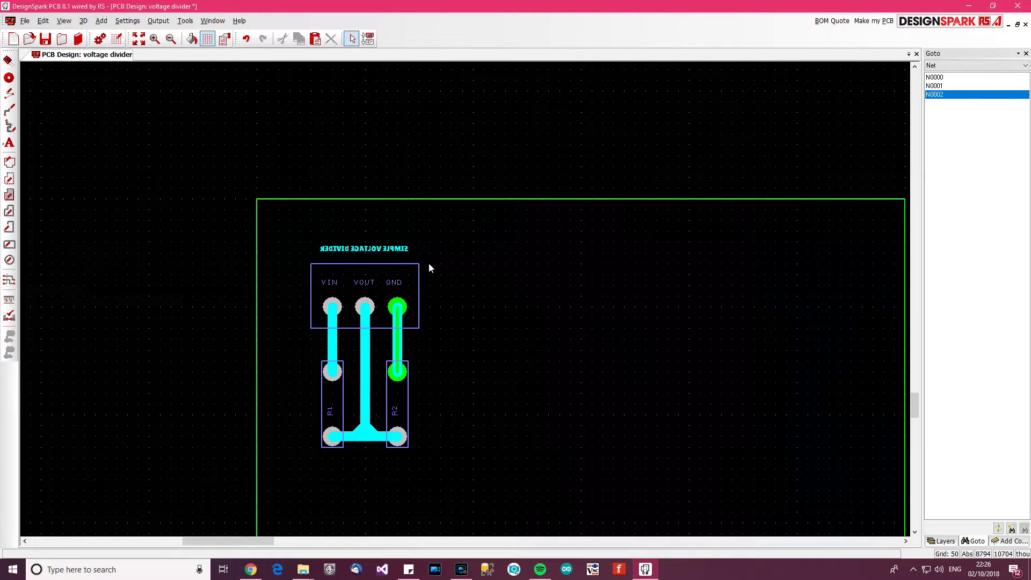
middle_click_drag(482, 270, 525, 233)
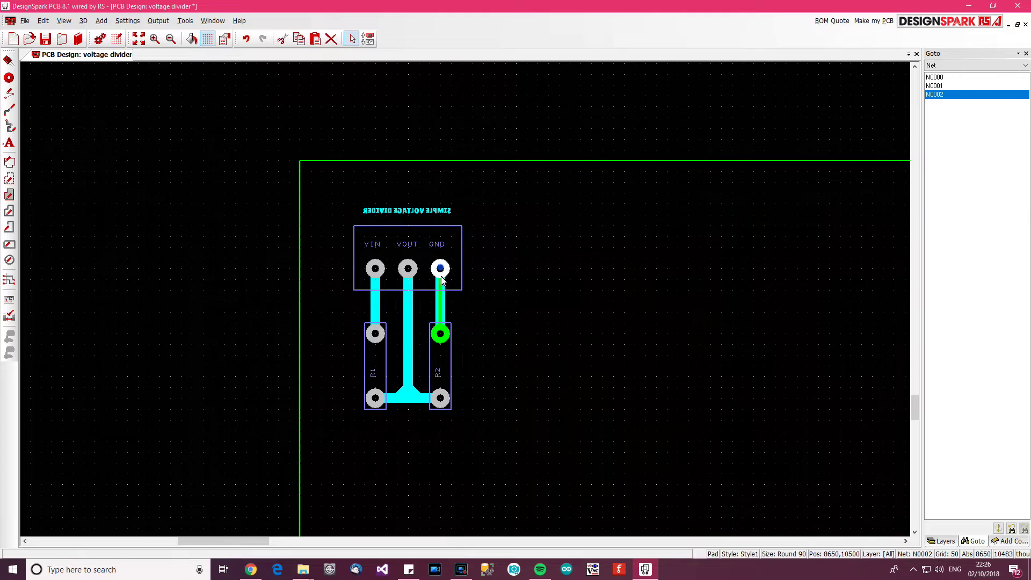
Step: Change the GND-R2 track's net N0002 to the name GND with net class Ground
left_click(438, 309)
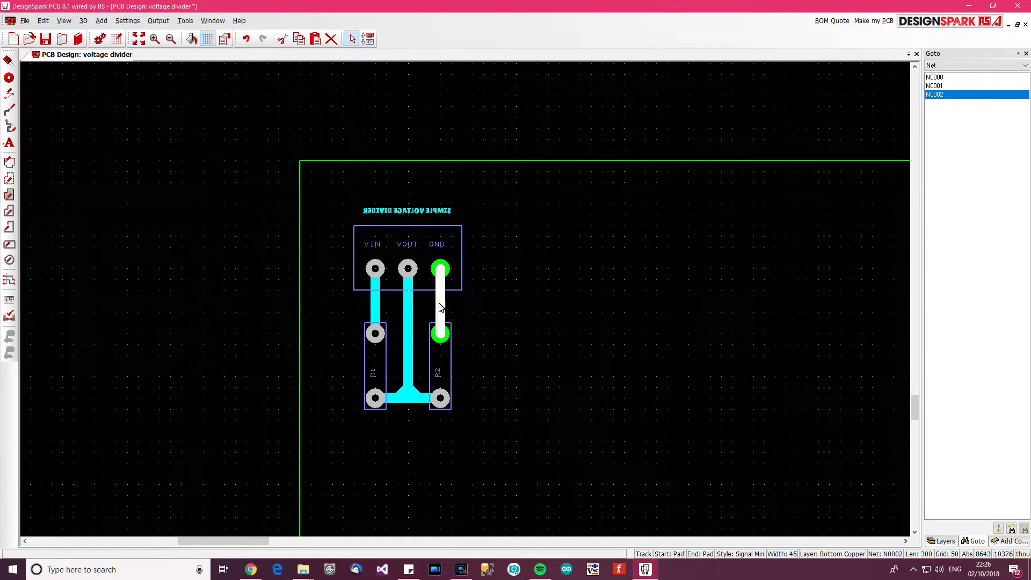
right_click(442, 309)
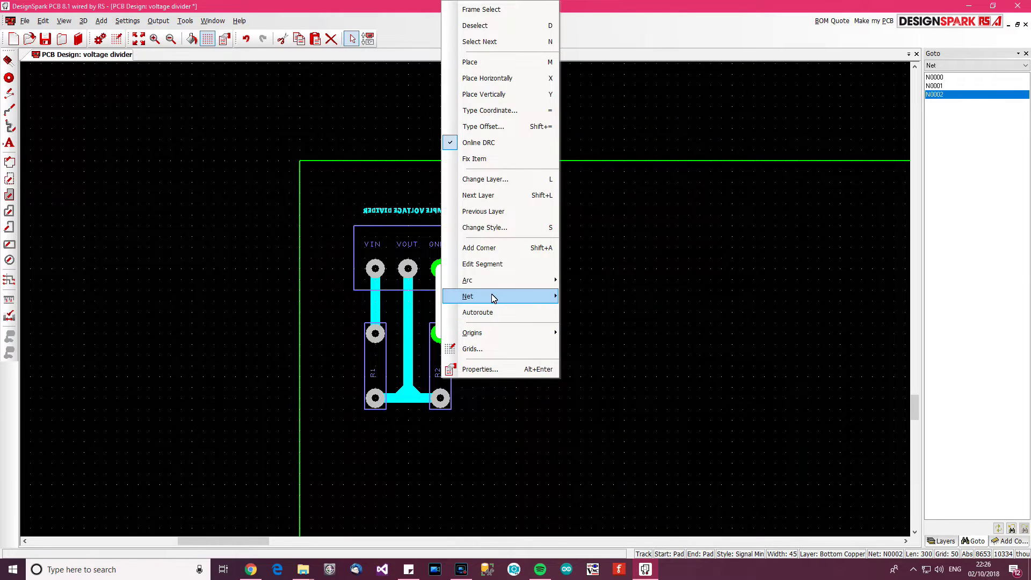
mouse_move(490, 296)
left_click(602, 299)
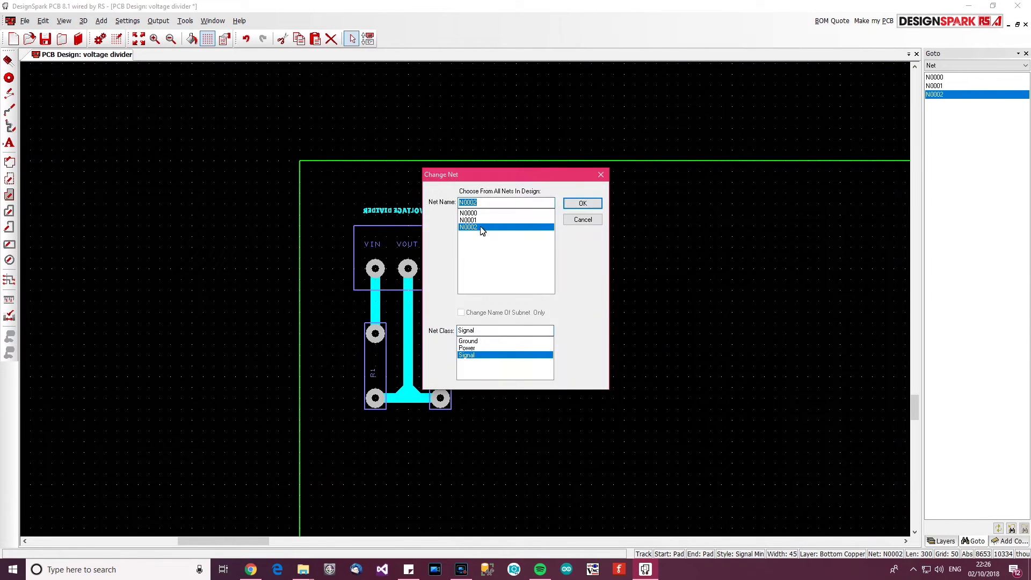
left_click(480, 343)
double_click(478, 203)
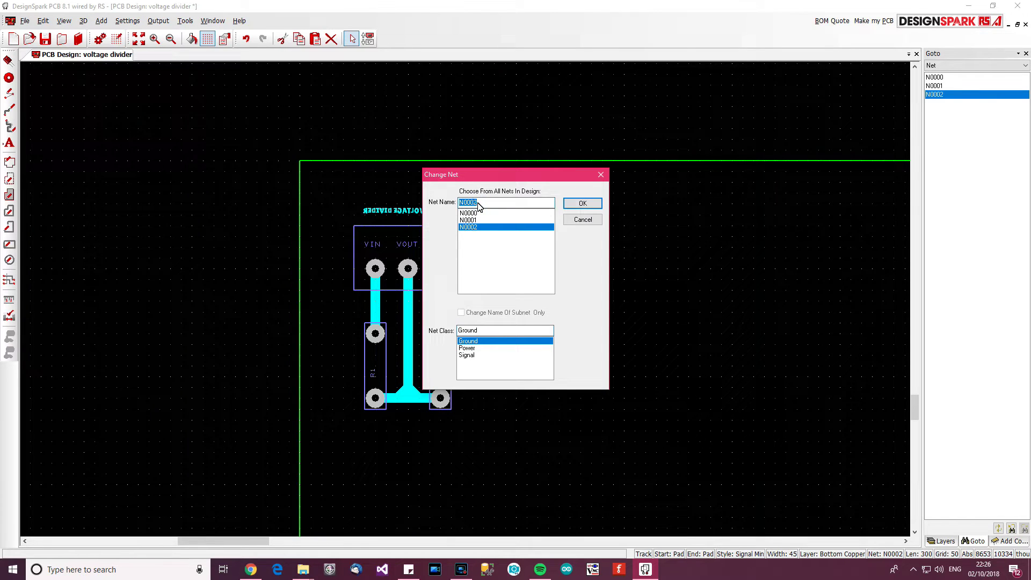
type("GND")
key("Return")
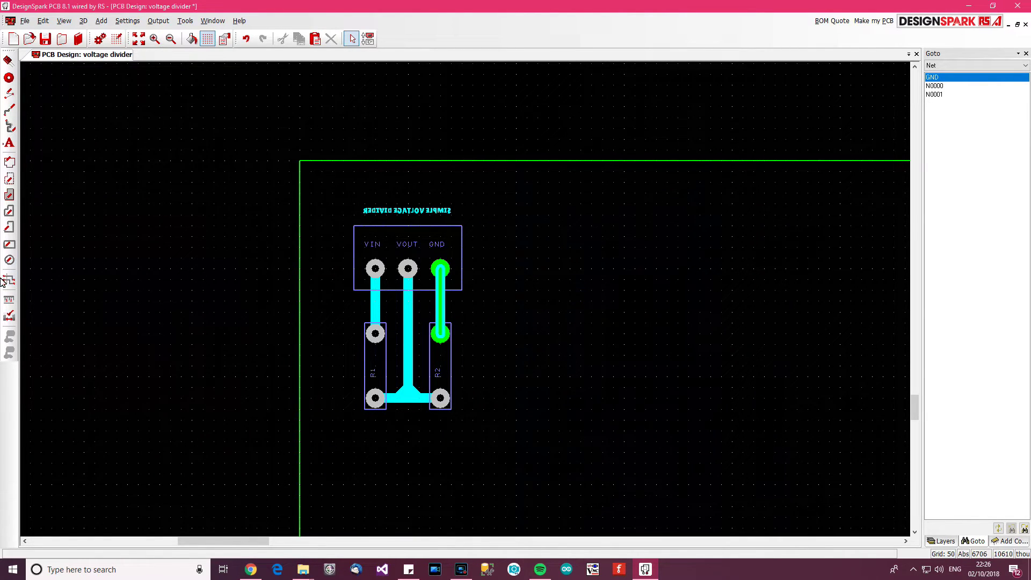
Step: Outline a rectangular copper pour area from above the label to below R2, then finish the shape
left_click(9, 211)
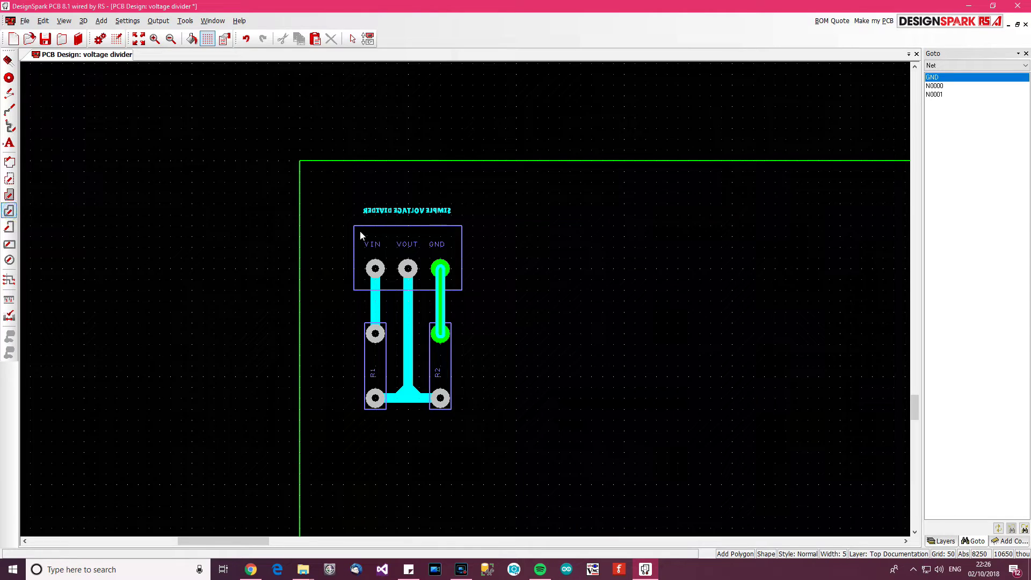
left_click(10, 179)
left_click(343, 193)
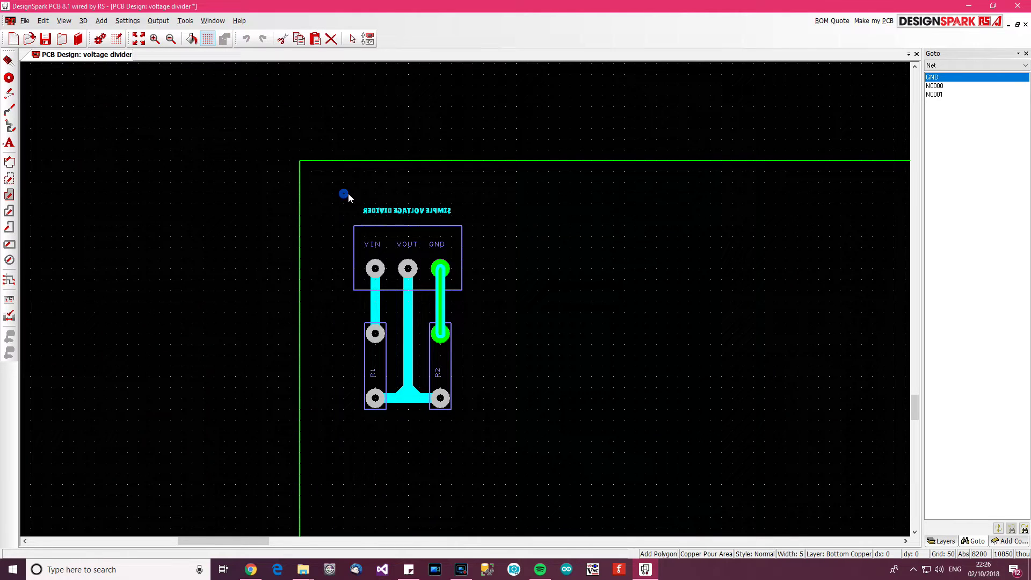
left_click(472, 421)
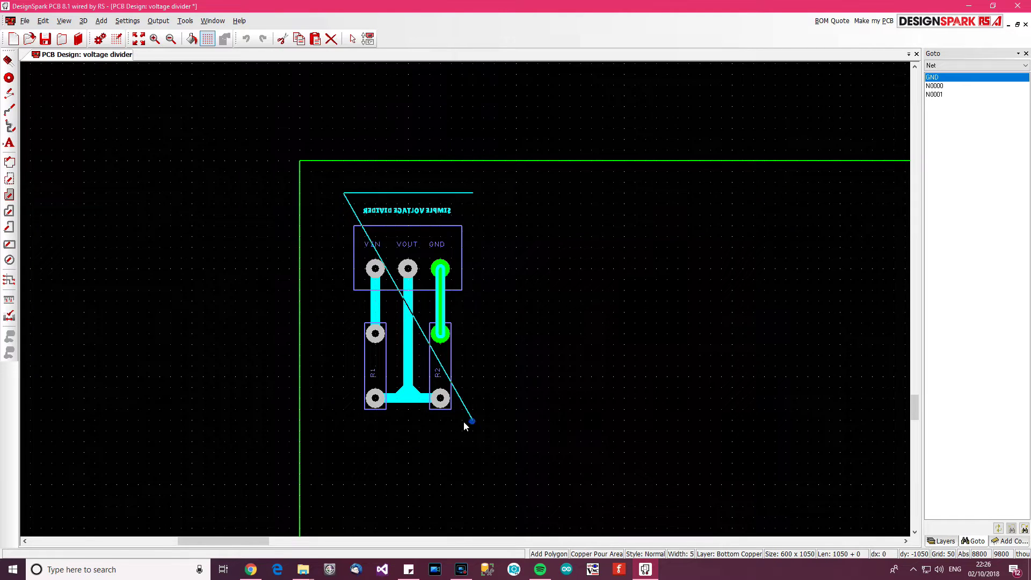
left_click(346, 425)
right_click(346, 420)
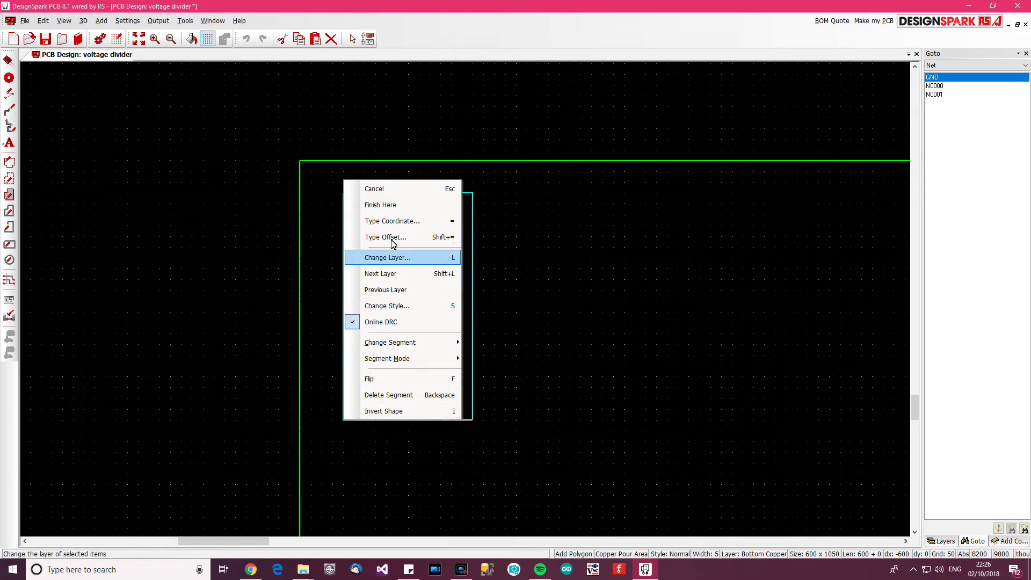
left_click(399, 208)
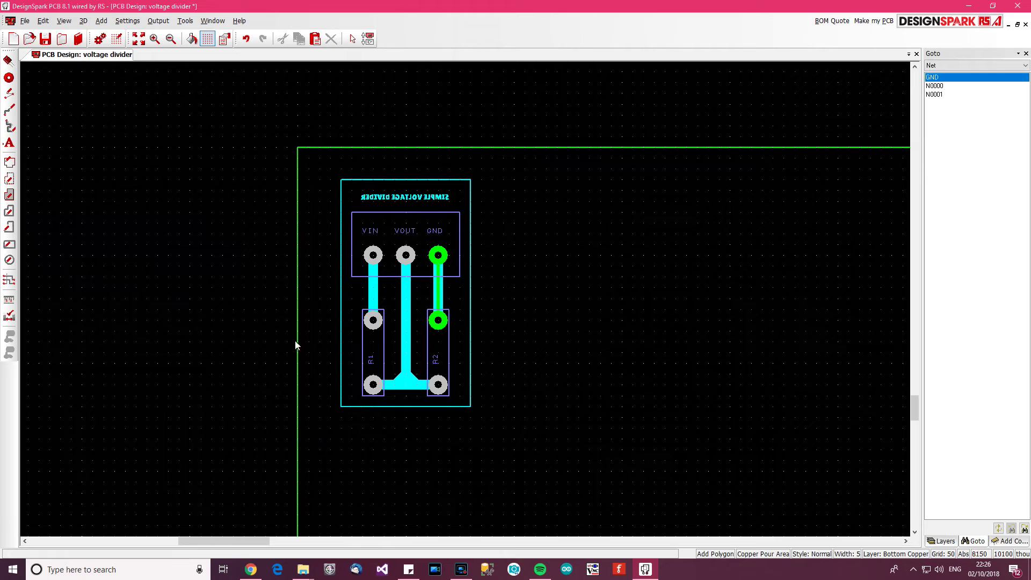
Step: Pour the selected area with copper on the GND net
key("Escape")
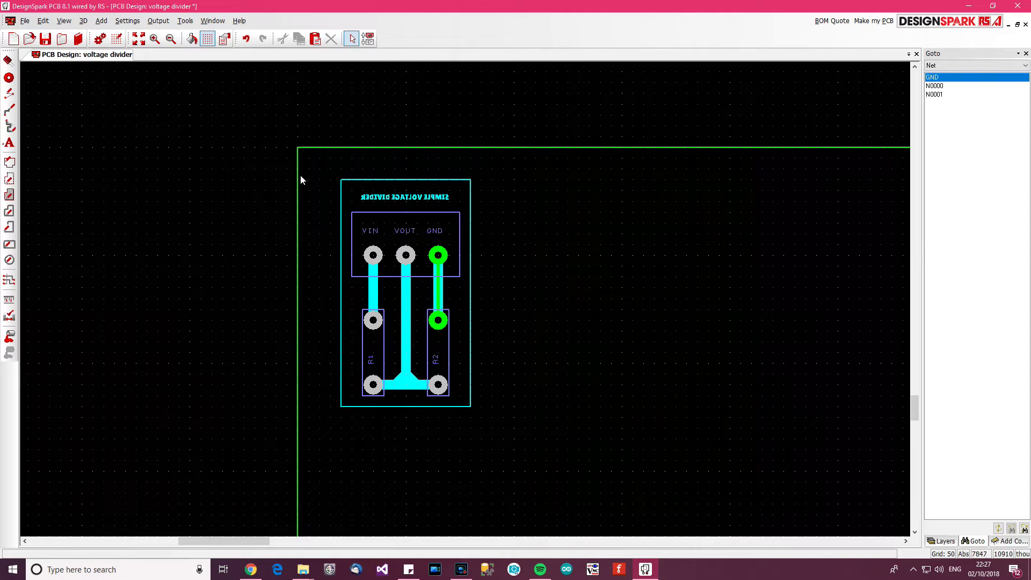
left_click(343, 302)
left_click(10, 337)
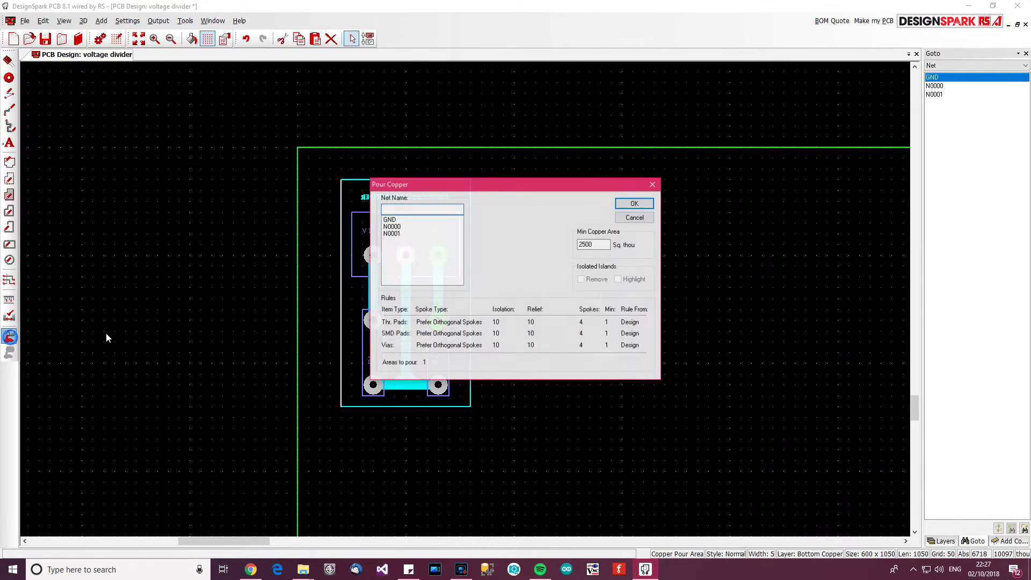
left_click(411, 219)
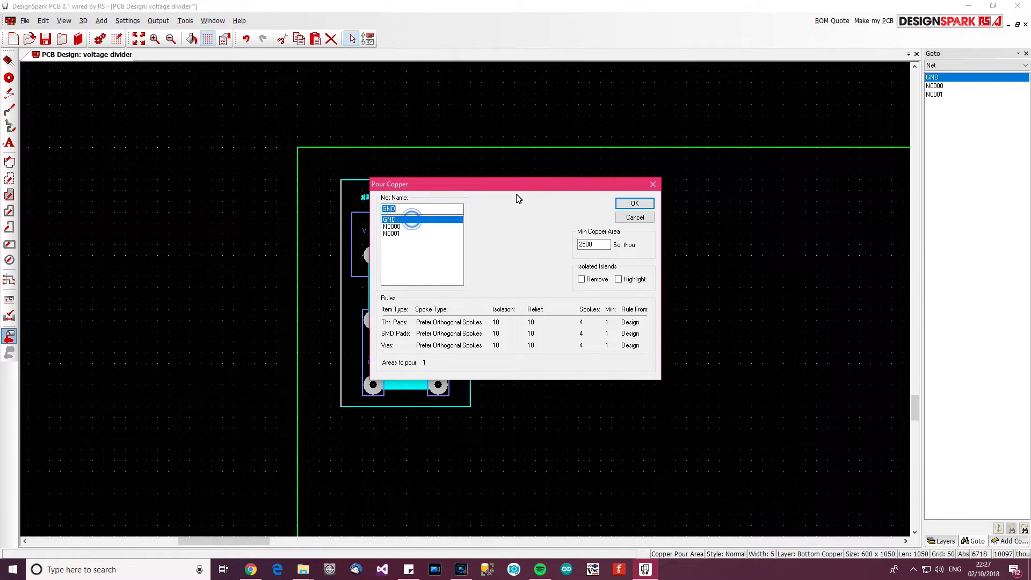
left_click(629, 204)
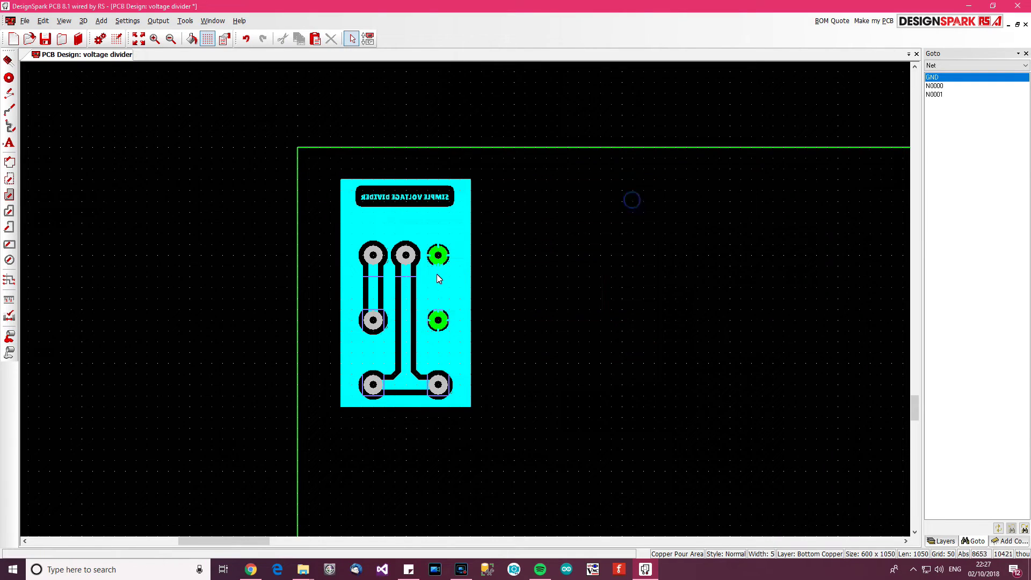
scroll(403, 263, "up", 4)
scroll(467, 301, "down", 3)
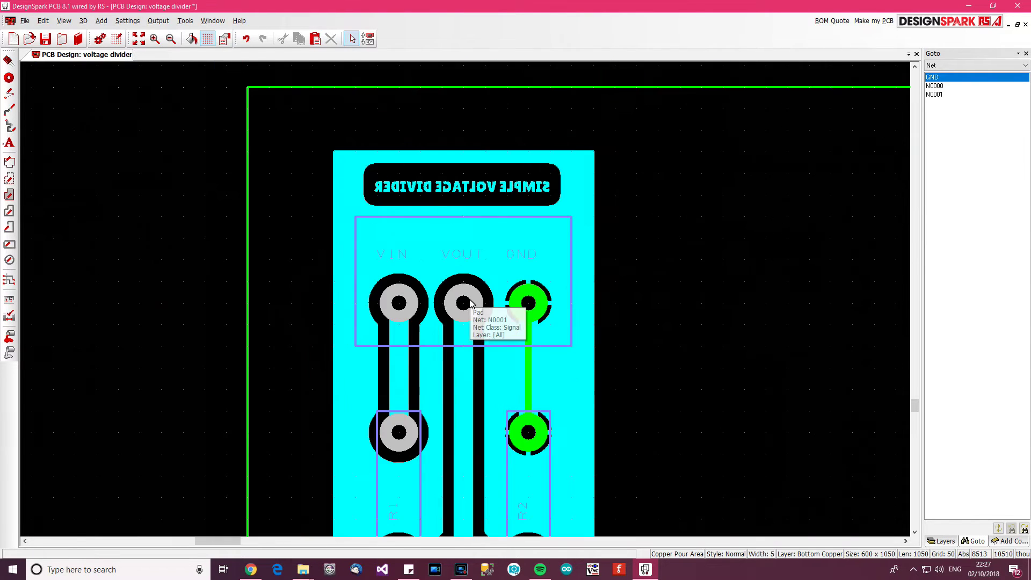
scroll(472, 303, "up", 1)
scroll(472, 302, "down", 2)
middle_click_drag(527, 299, 545, 285)
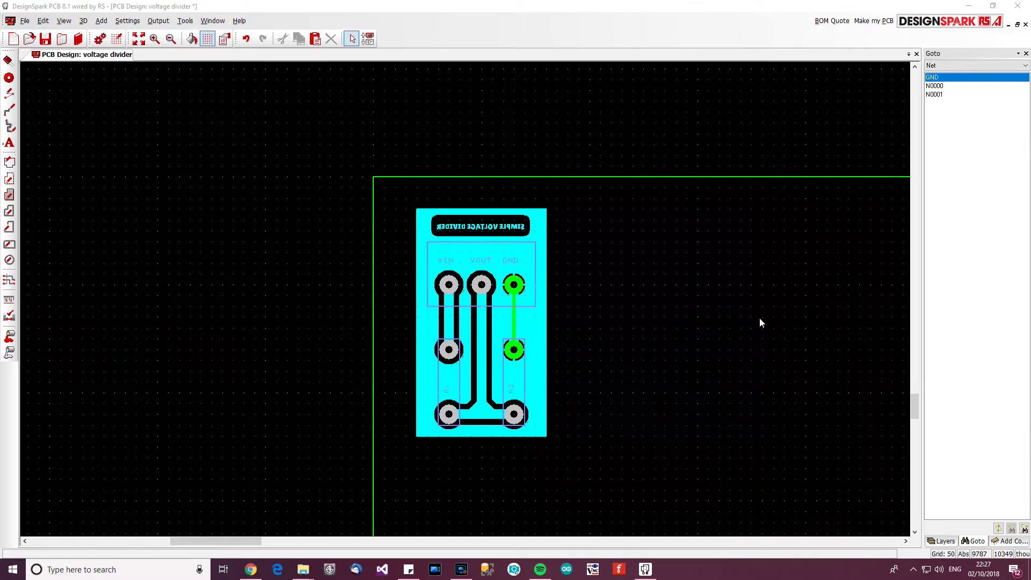
Step: Copy the whole board and paste two copies to its right, choosing All No so their nets become GNE and GNF
middle_click_drag(737, 335, 529, 270)
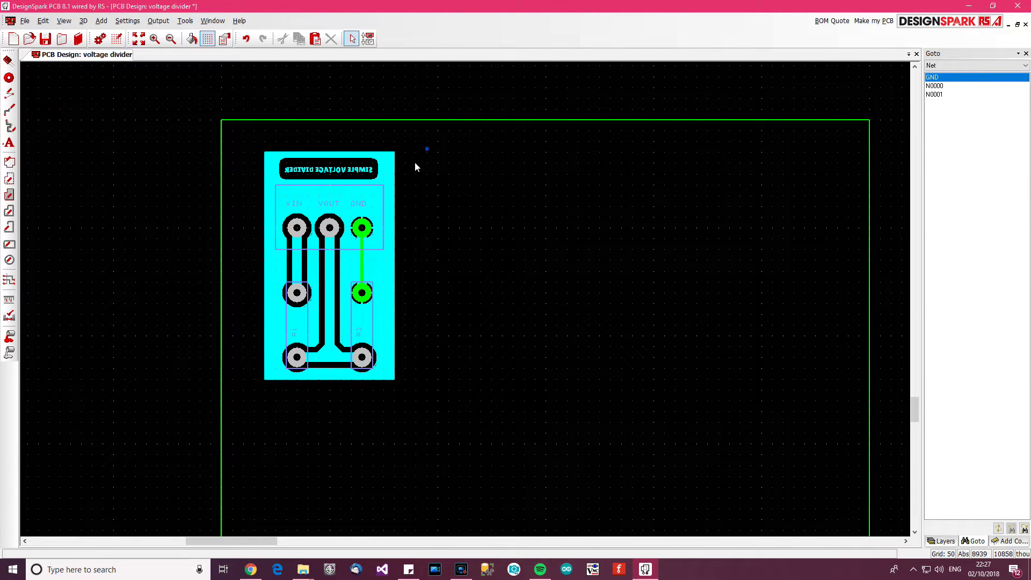
left_click_drag(427, 149, 253, 395)
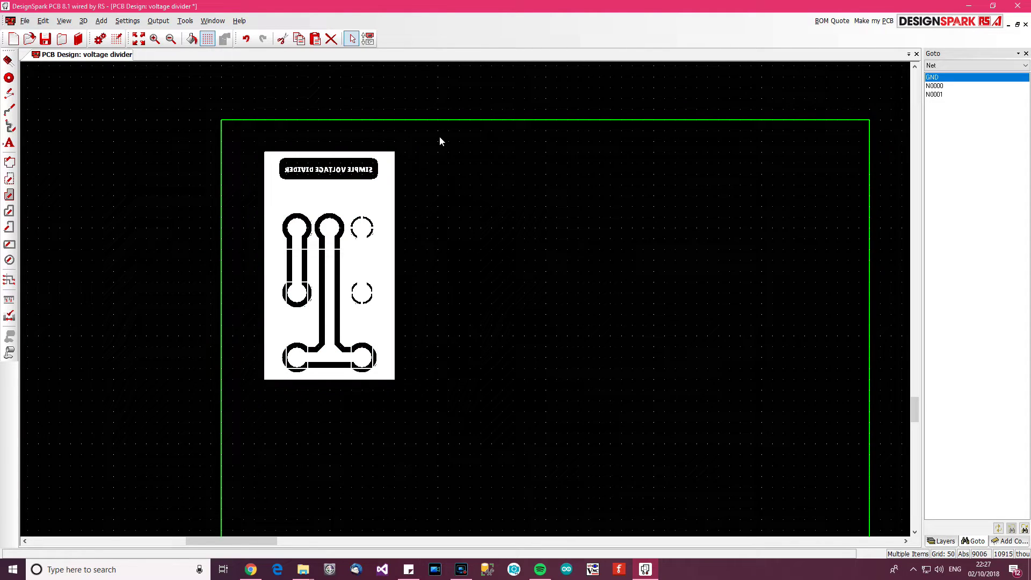
left_click_drag(439, 140, 240, 401)
key("ctrl+v")
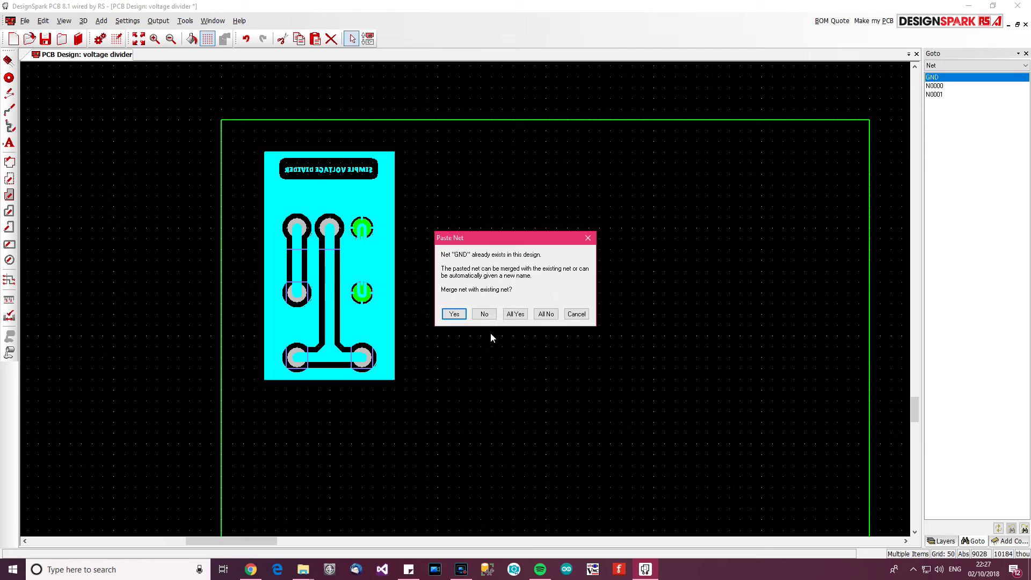
left_click(551, 317)
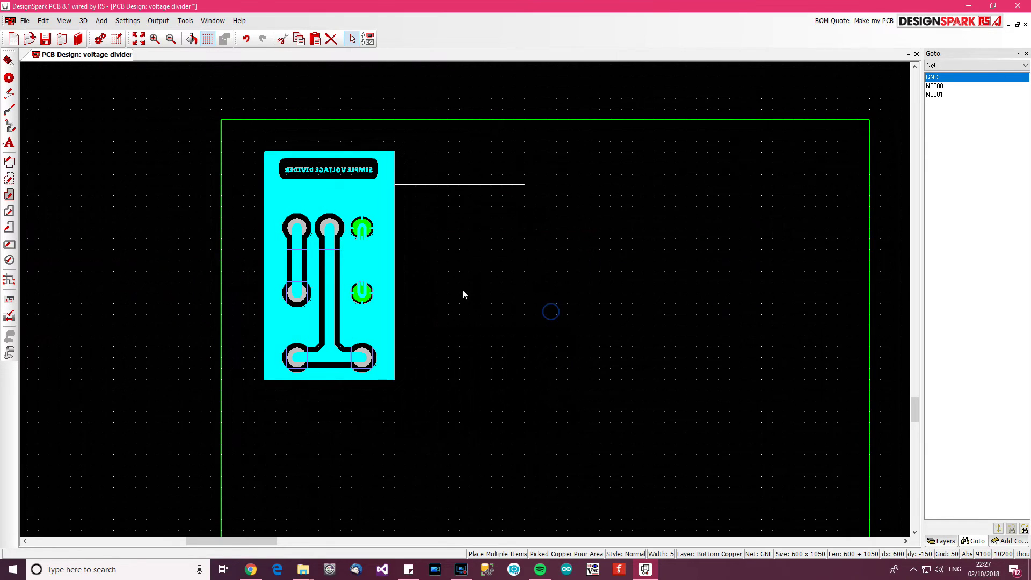
left_click(474, 266)
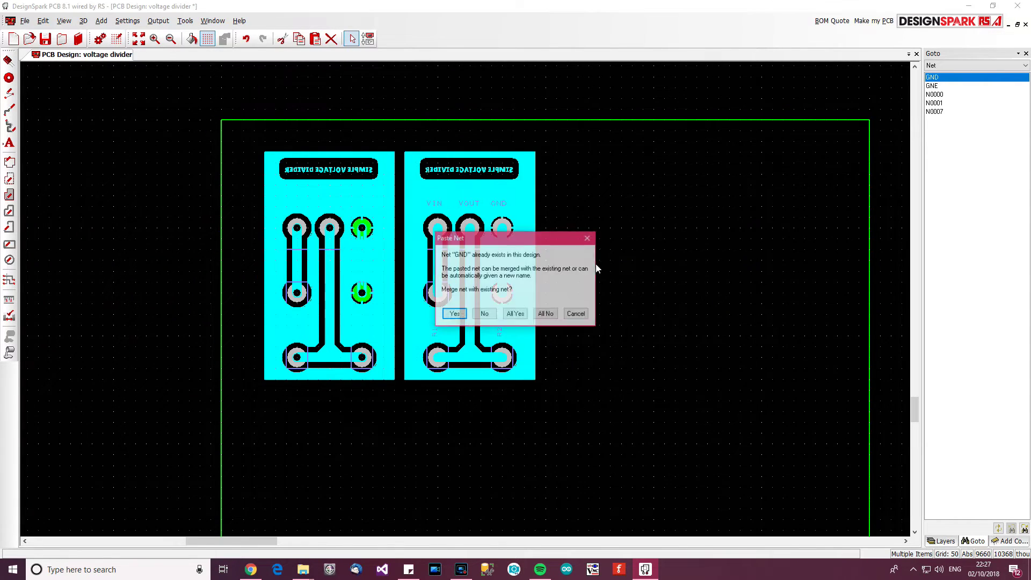
left_click(546, 315)
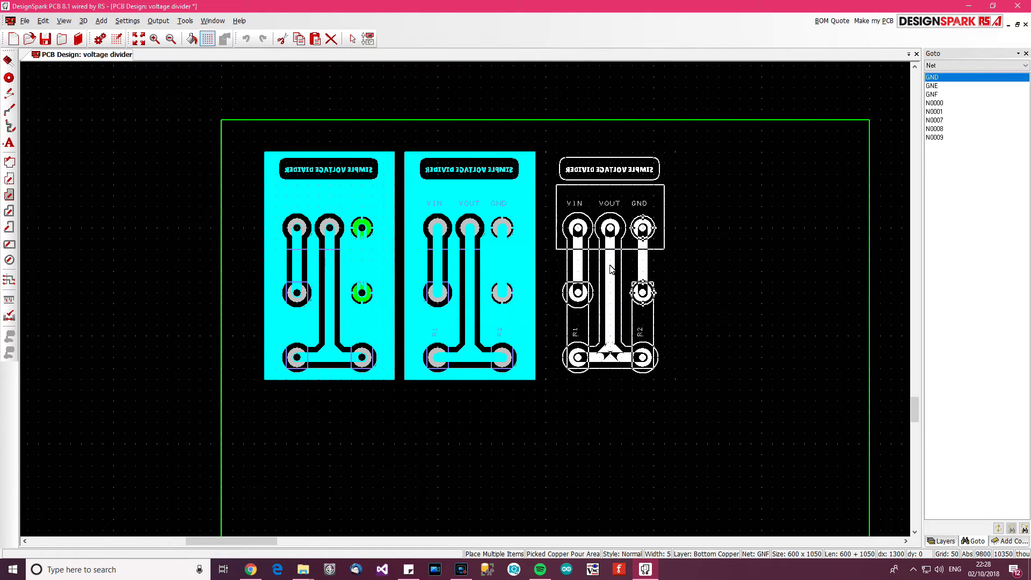
left_click(611, 269)
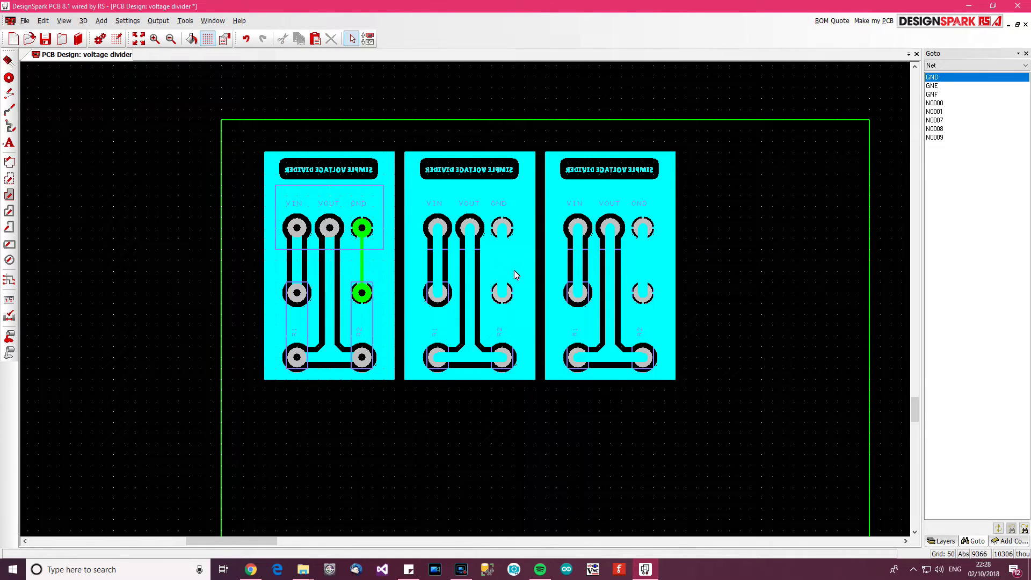
scroll(535, 256, "up", 2)
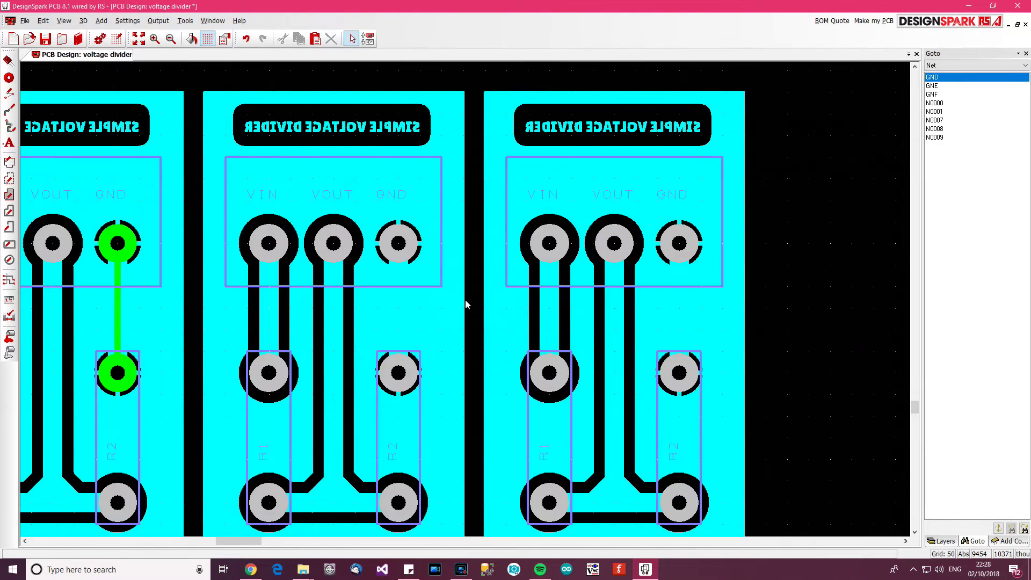
scroll(465, 300, "down", 2)
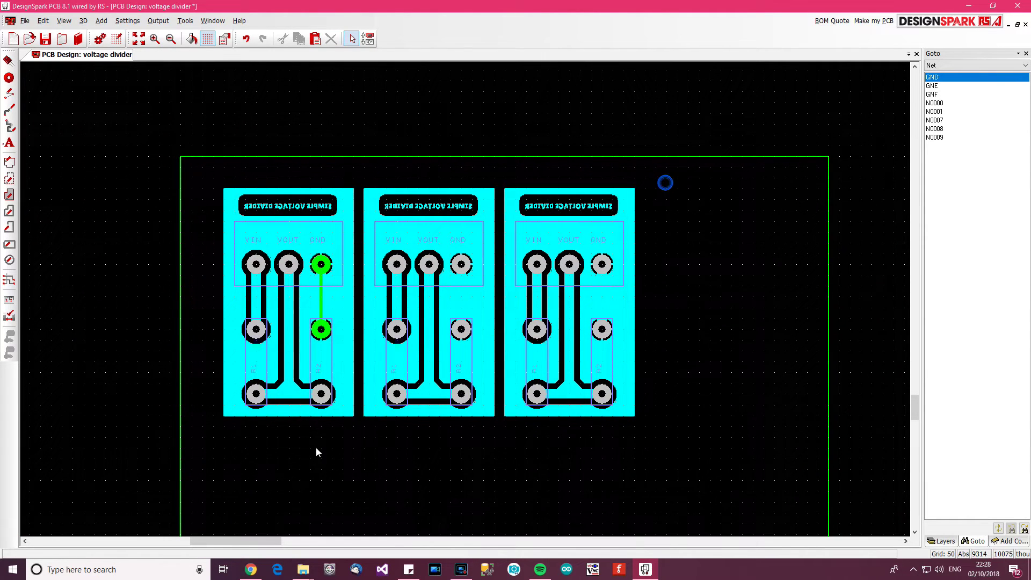
Step: Shift the three boards toward the board outline's corner
left_click_drag(294, 455, 210, 450)
left_click_drag(257, 267, 228, 247)
left_click(685, 295)
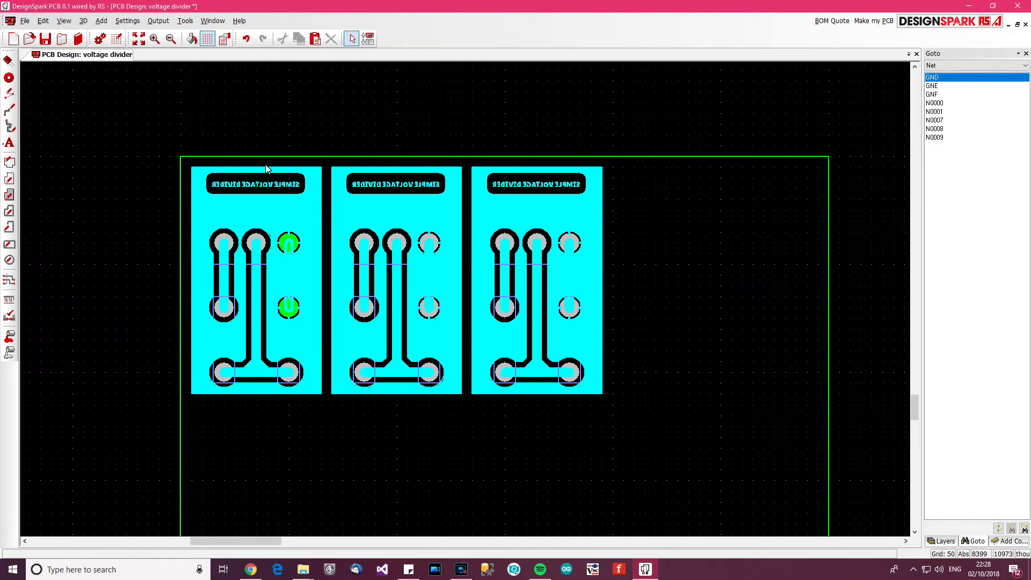
Step: Pull the outline's right and bottom edges in to 2000x1150 around the three boards
left_click(696, 224)
left_click_drag(828, 316, 613, 304)
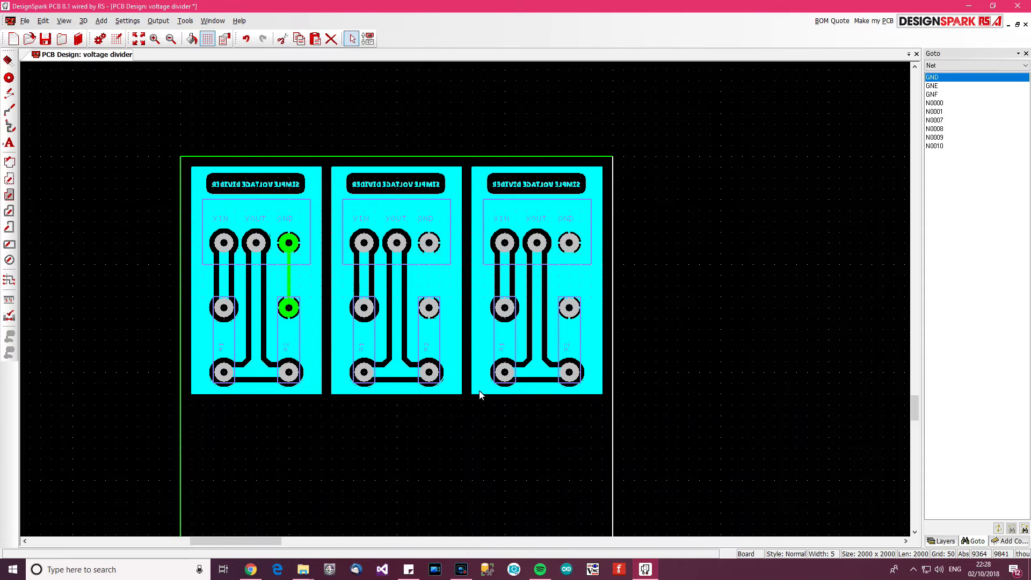
middle_click_drag(475, 411, 542, 270)
left_click_drag(465, 450, 500, 269)
middle_click_drag(764, 203, 799, 354)
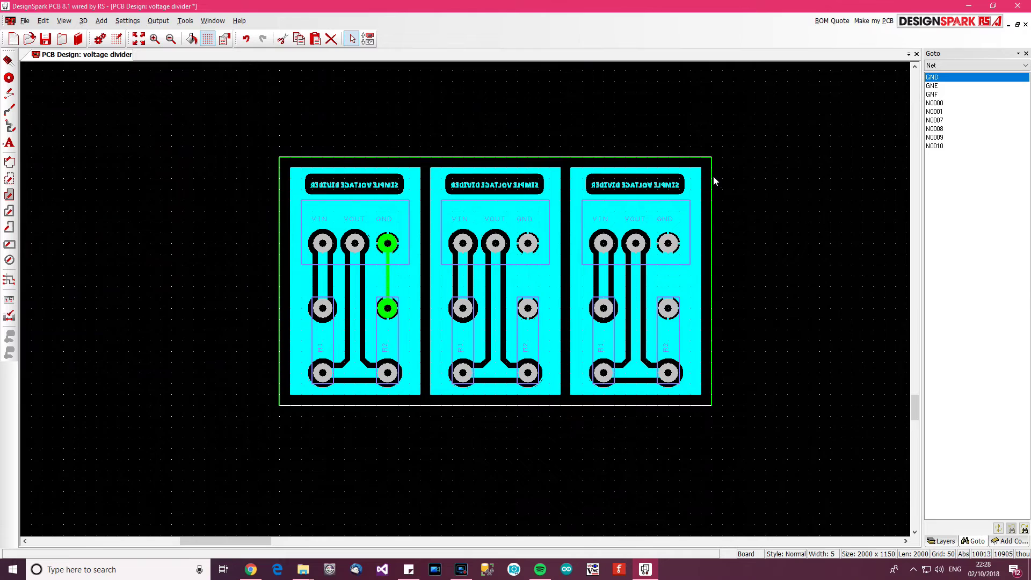
left_click(754, 224)
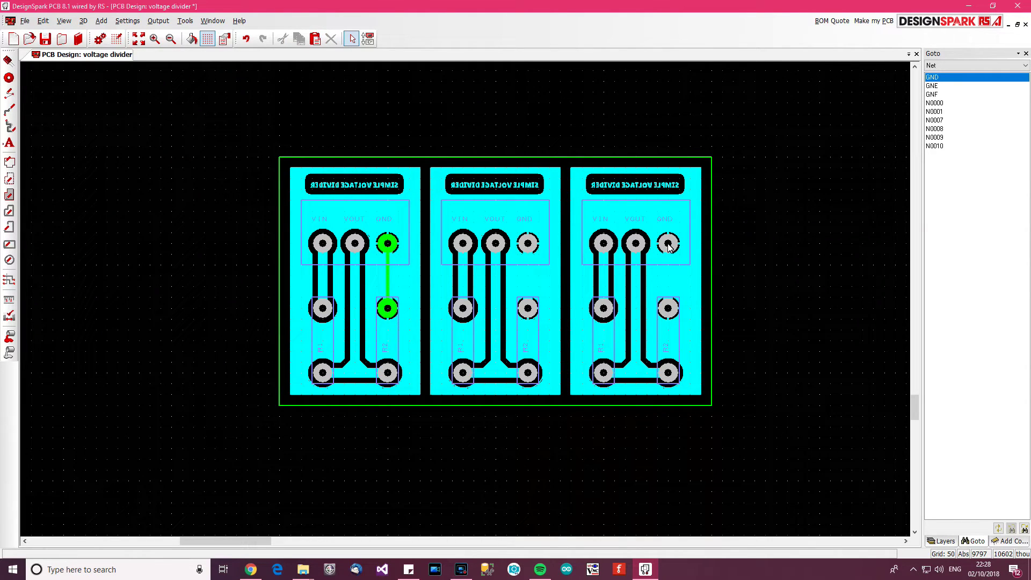
Step: Save the design as voltage divider in the Boards folder
key("ctrl+s")
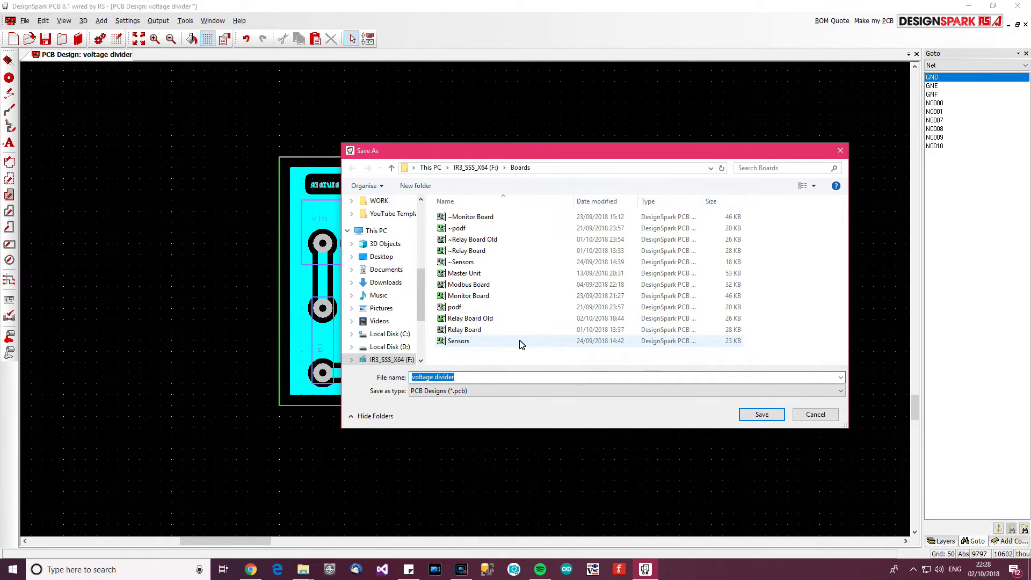
left_click(747, 415)
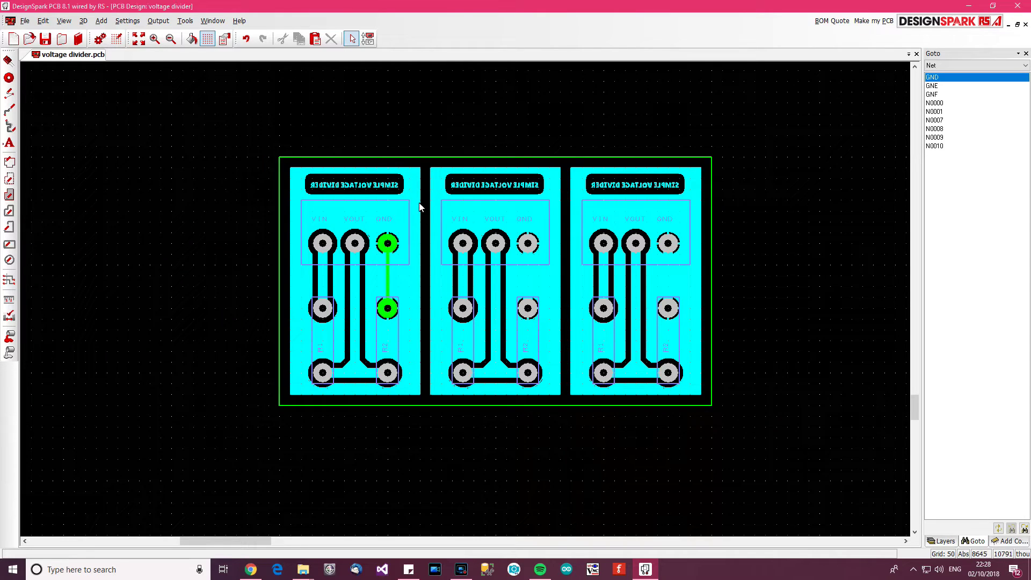
Step: Open the 3D View and flip the board to see its copper underside
left_click(83, 21)
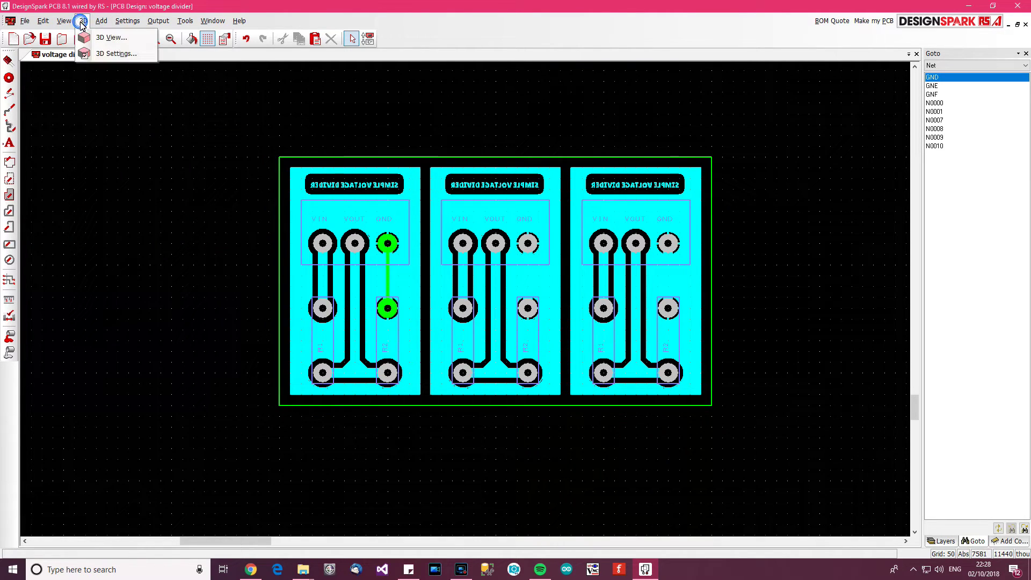
left_click(103, 42)
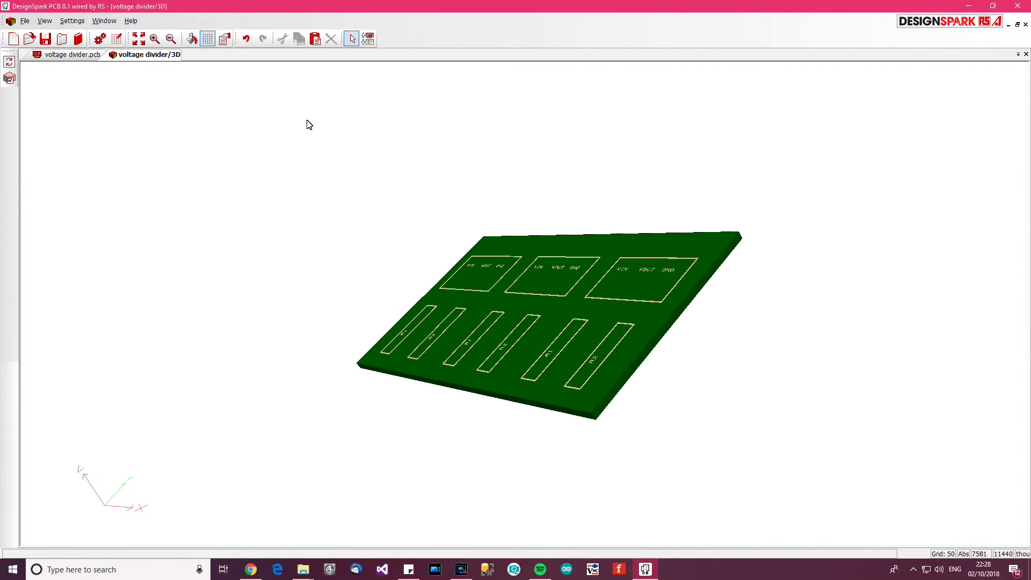
left_click_drag(340, 193, 478, 255)
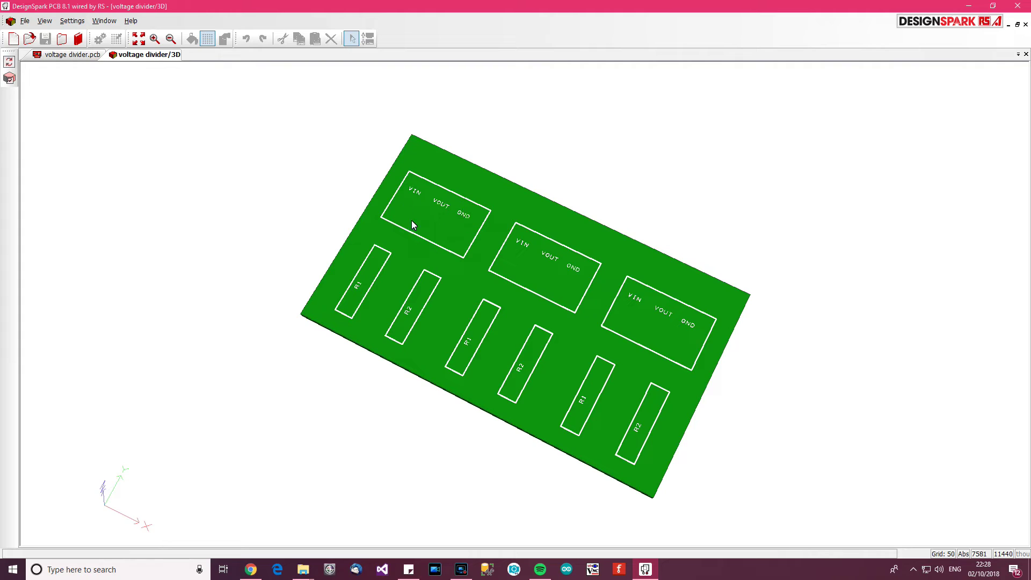
left_click_drag(370, 213, 500, 253)
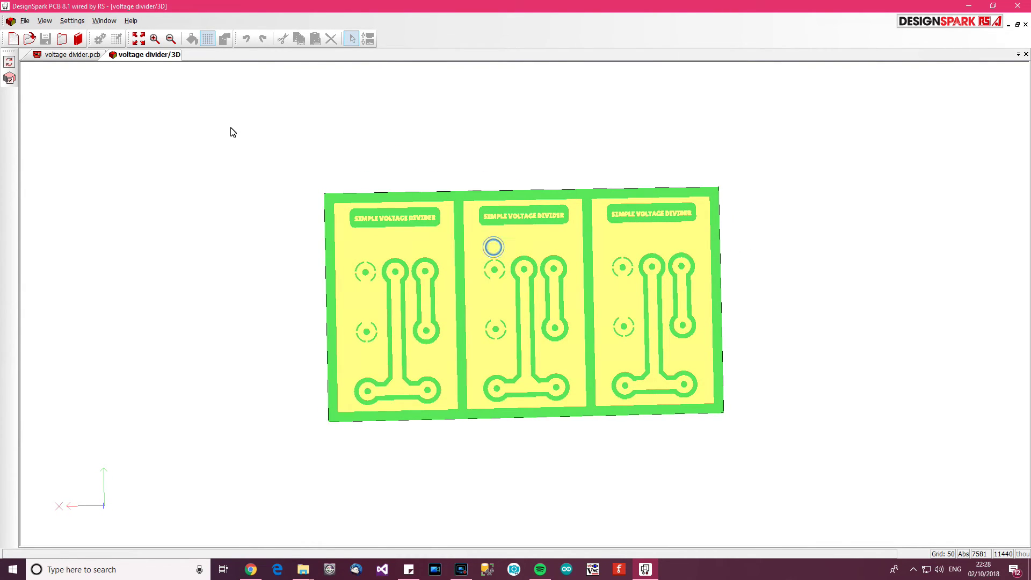
Step: Return to the 3D view from the 2D layout and orbit the board into perspective
left_click(81, 55)
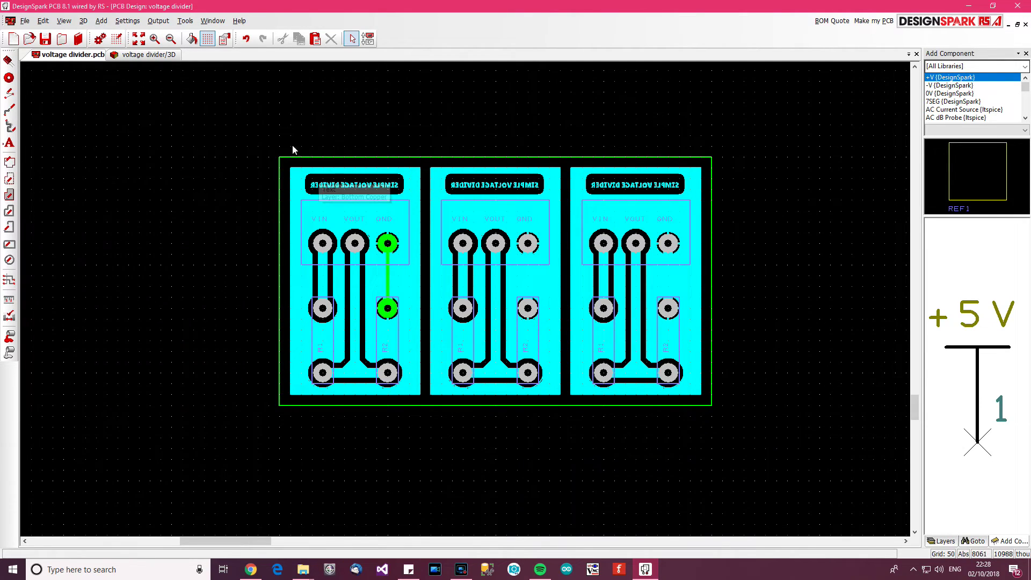
left_click(156, 55)
mouse_move(487, 258)
left_mouse_down()
mouse_move(439, 201)
mouse_move(474, 248)
left_mouse_up()
scroll(525, 247, "up", 5)
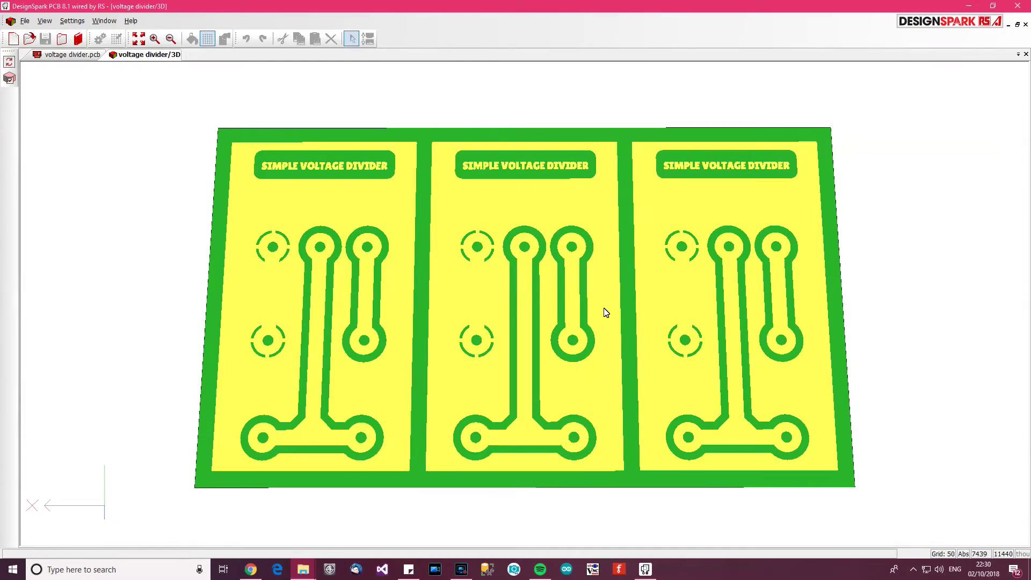
scroll(554, 297, "down", 2)
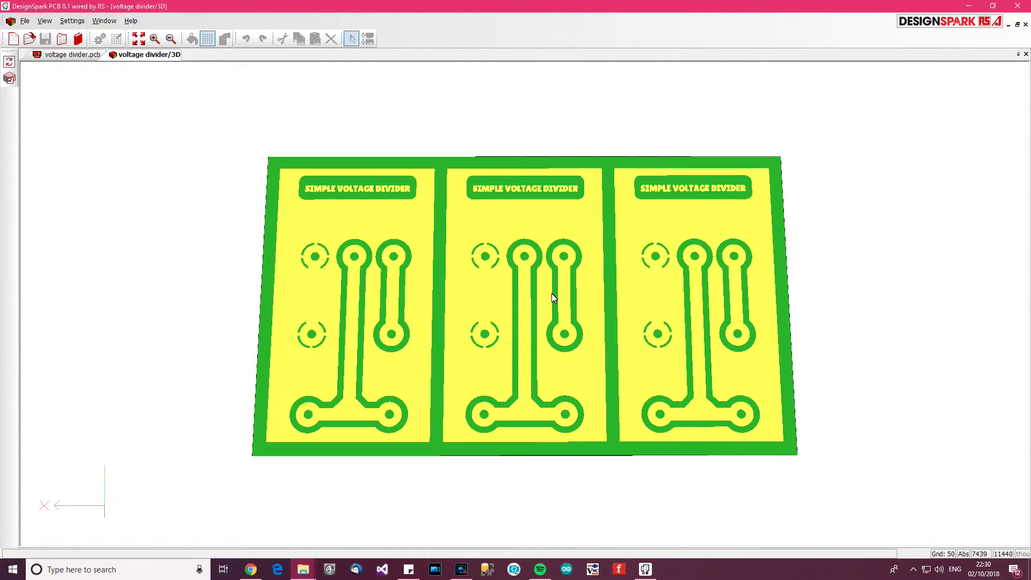
left_click_drag(456, 282, 511, 376)
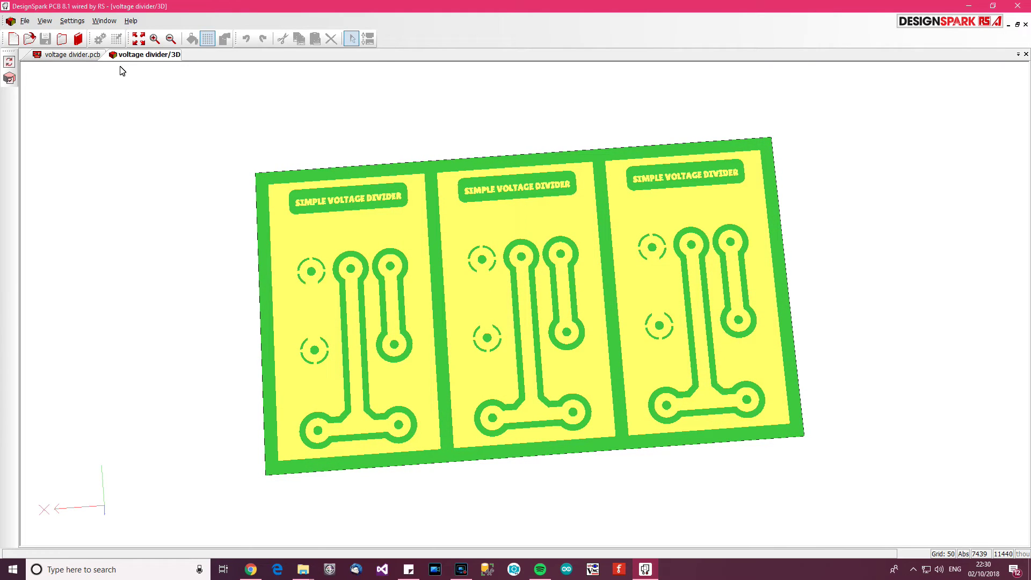
Step: In Print, untick Top Documentation, both Silkscreens, Bottom Documentation and Board Outline, leaving Bottom Copper
left_click(92, 56)
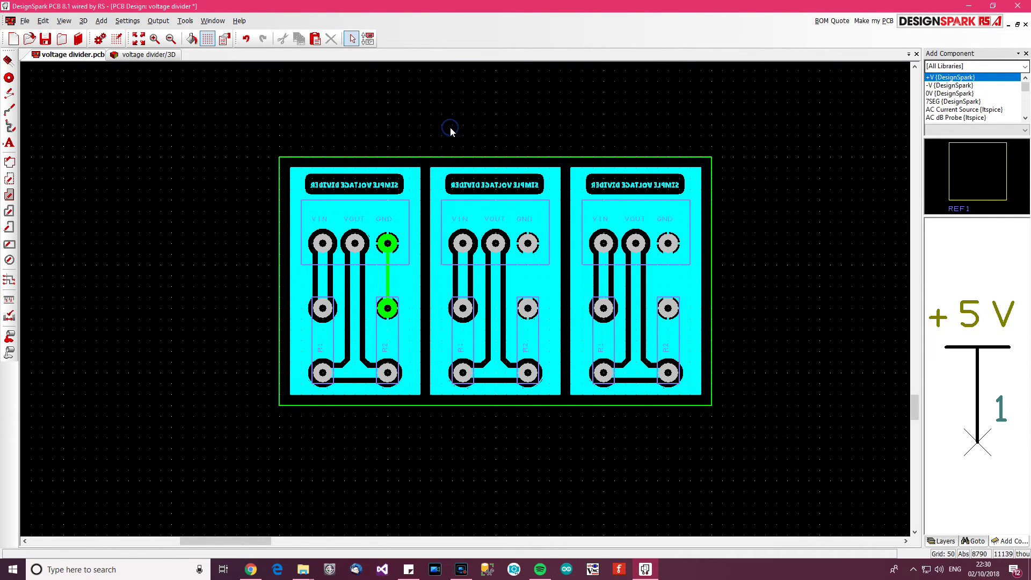
key("ctrl+p")
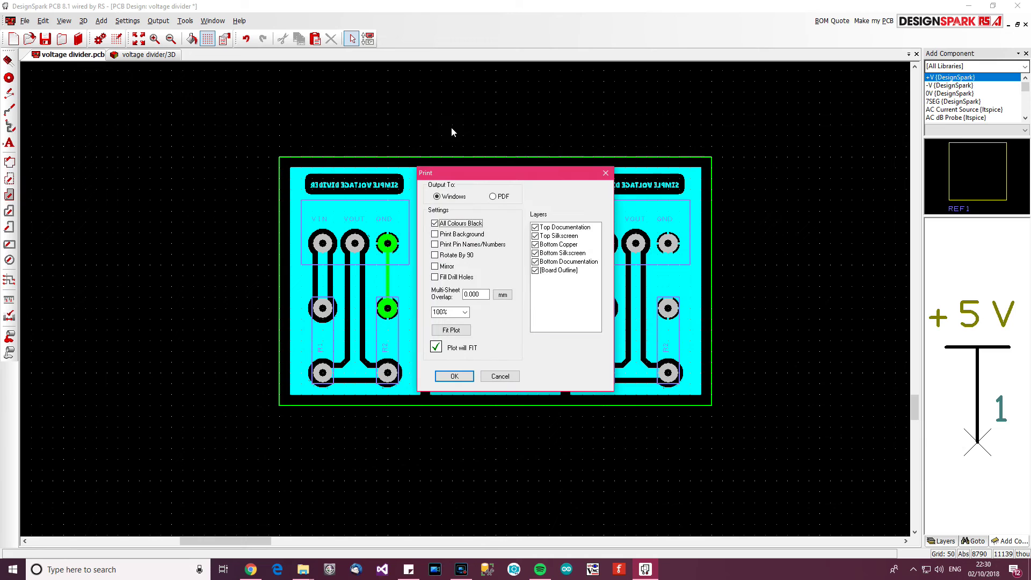
left_click(535, 227)
left_click(535, 236)
left_click(535, 253)
left_click(536, 261)
left_click(536, 270)
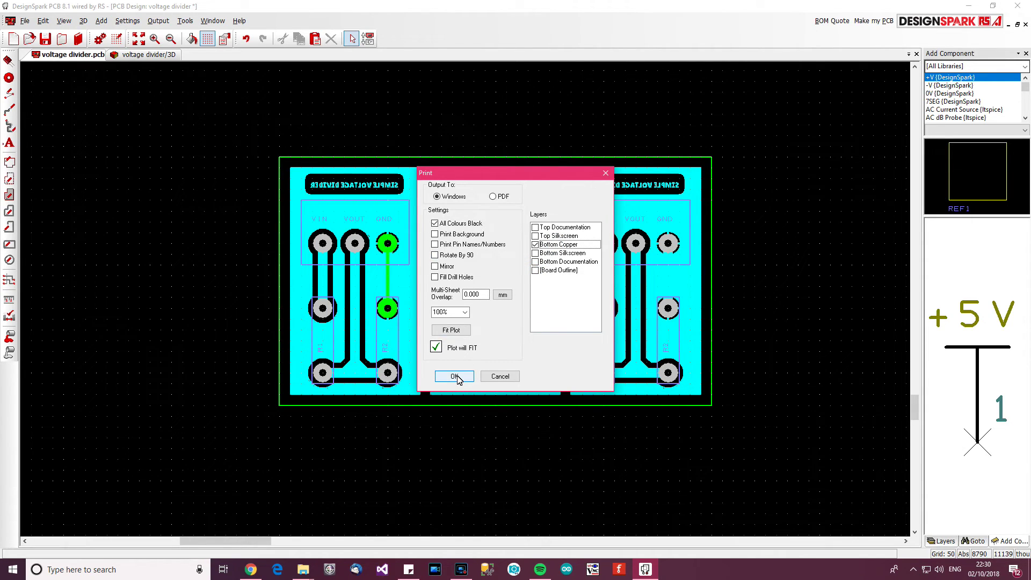
Step: Cancel the Print dialog without printing
left_click(500, 376)
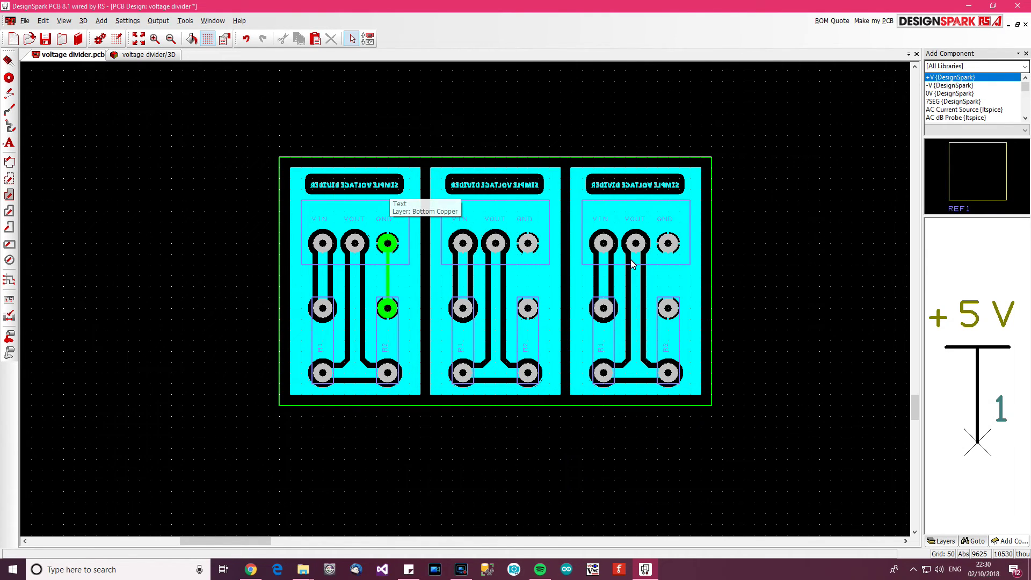